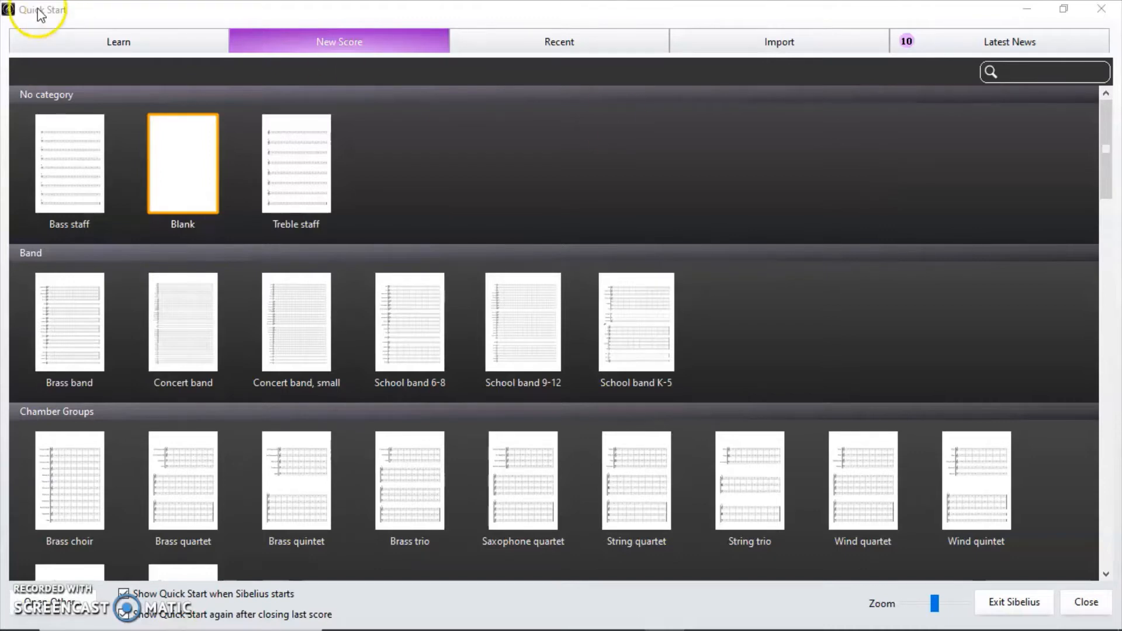
Choose the Blank template from the New Score gallery.
{"action": "left_click", "coordinate": [208, 186]}
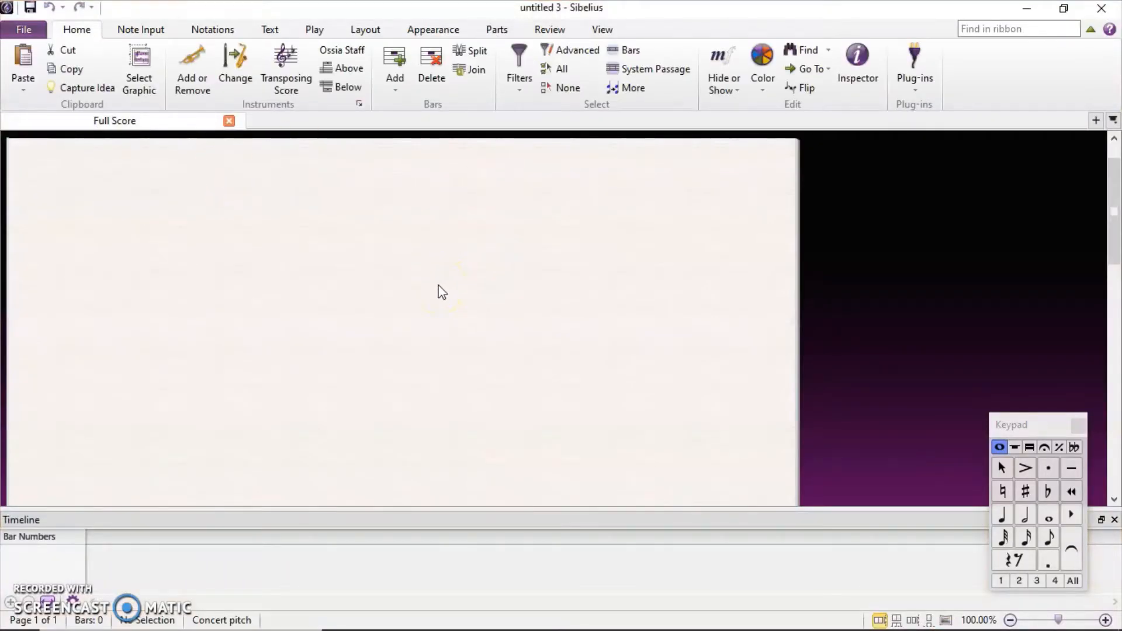
Close the Keypad and Timeline panels so only the empty page shows.
{"action": "scroll", "coordinate": [439, 286], "scroll_direction": "down", "scroll_amount": 8}
{"action": "scroll", "coordinate": [439, 285], "scroll_direction": "up", "scroll_amount": 9}
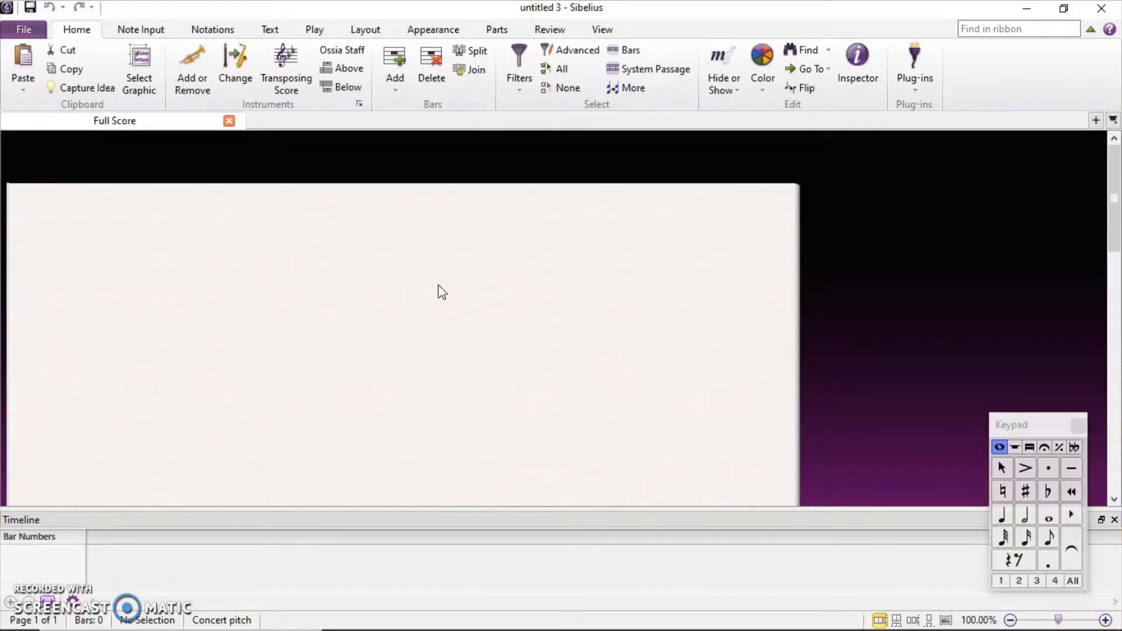
{"action": "left_click", "coordinate": [1085, 431]}
{"action": "left_click", "coordinate": [1115, 520]}
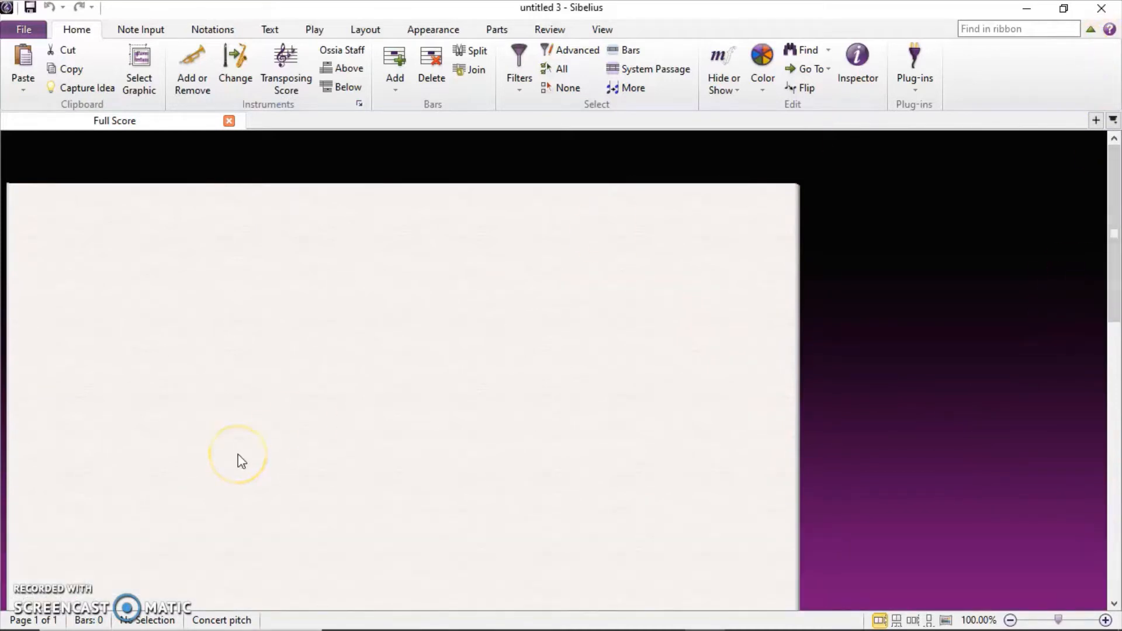
{"action": "scroll", "coordinate": [238, 455], "scroll_direction": "down", "scroll_amount": 5}
{"action": "scroll", "coordinate": [238, 455], "scroll_direction": "left", "scroll_amount": 4}
{"action": "scroll", "coordinate": [238, 454], "scroll_direction": "right", "scroll_amount": 3}
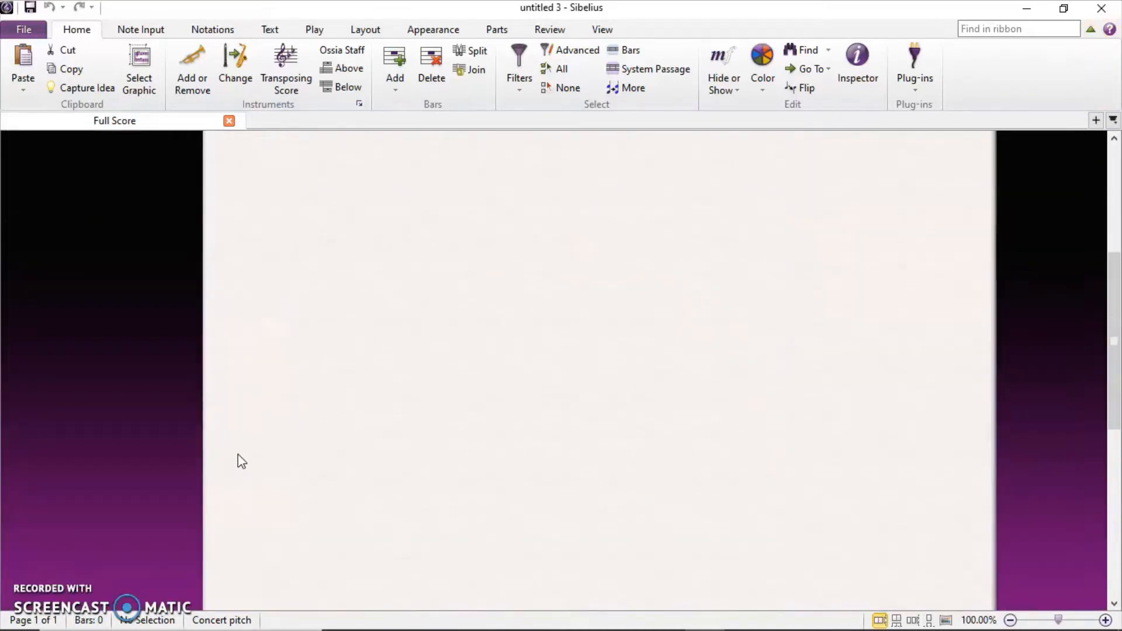
{"action": "scroll", "coordinate": [238, 455], "scroll_direction": "left", "scroll_amount": 2}
{"action": "scroll", "coordinate": [241, 462], "scroll_direction": "up", "scroll_amount": 3}
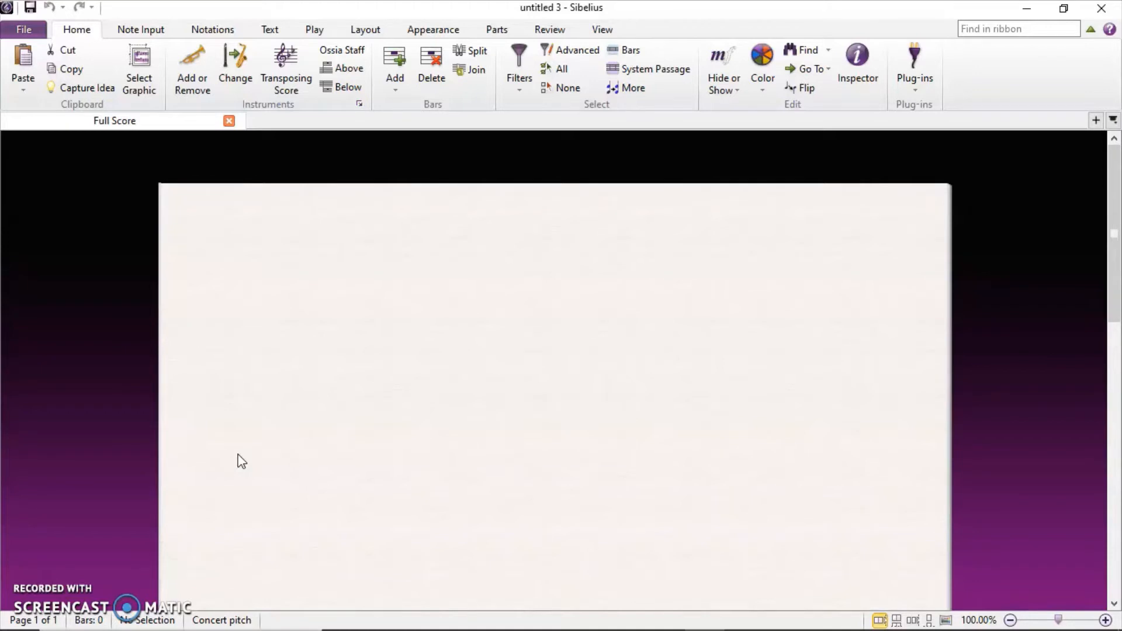
{"action": "scroll", "coordinate": [242, 462], "scroll_direction": "down", "scroll_amount": 2}
{"action": "scroll", "coordinate": [241, 462], "scroll_direction": "up", "scroll_amount": 2}
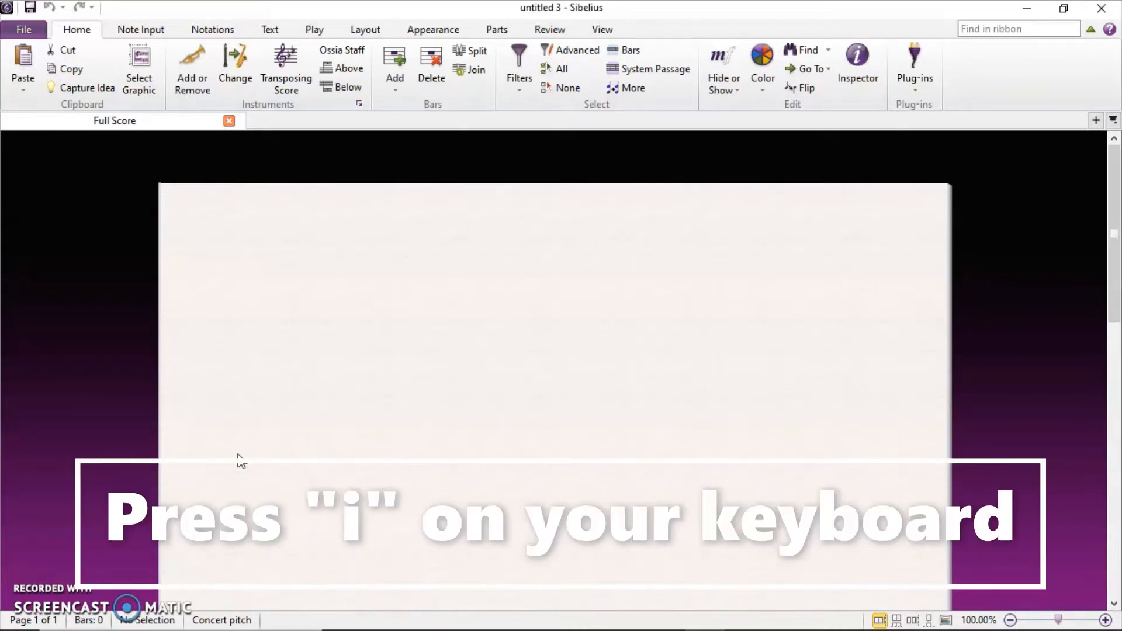
Open the Instruments dialog and search for 'steel'.
{"action": "key", "text": "i"}
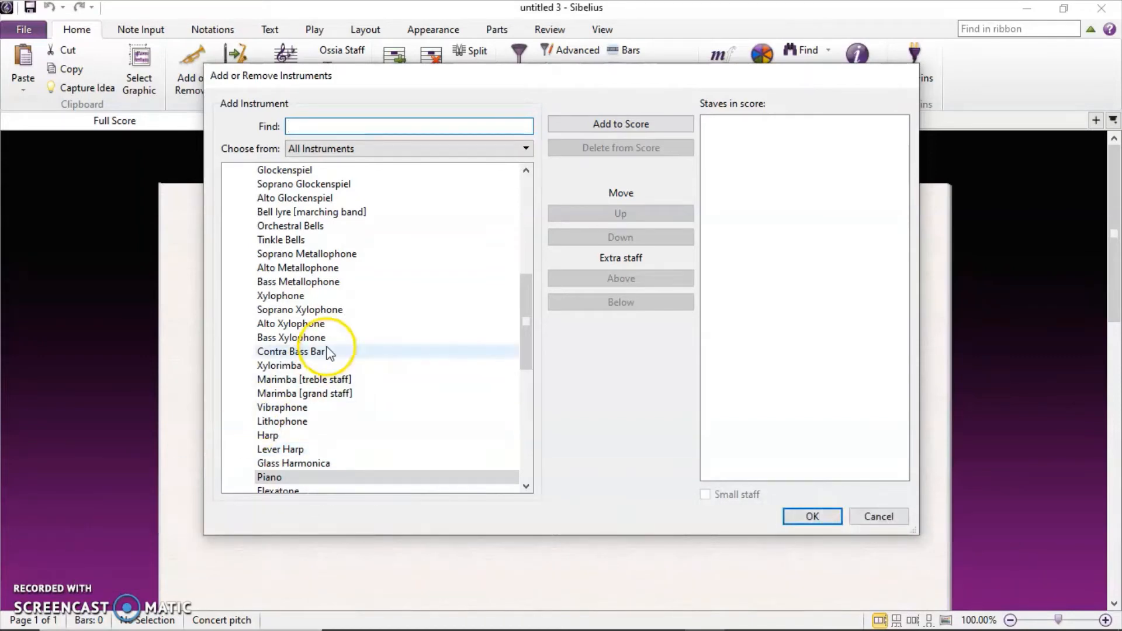
{"action": "scroll", "coordinate": [326, 351], "scroll_direction": "up", "scroll_amount": 3}
{"action": "scroll", "coordinate": [330, 352], "scroll_direction": "up", "scroll_amount": 5}
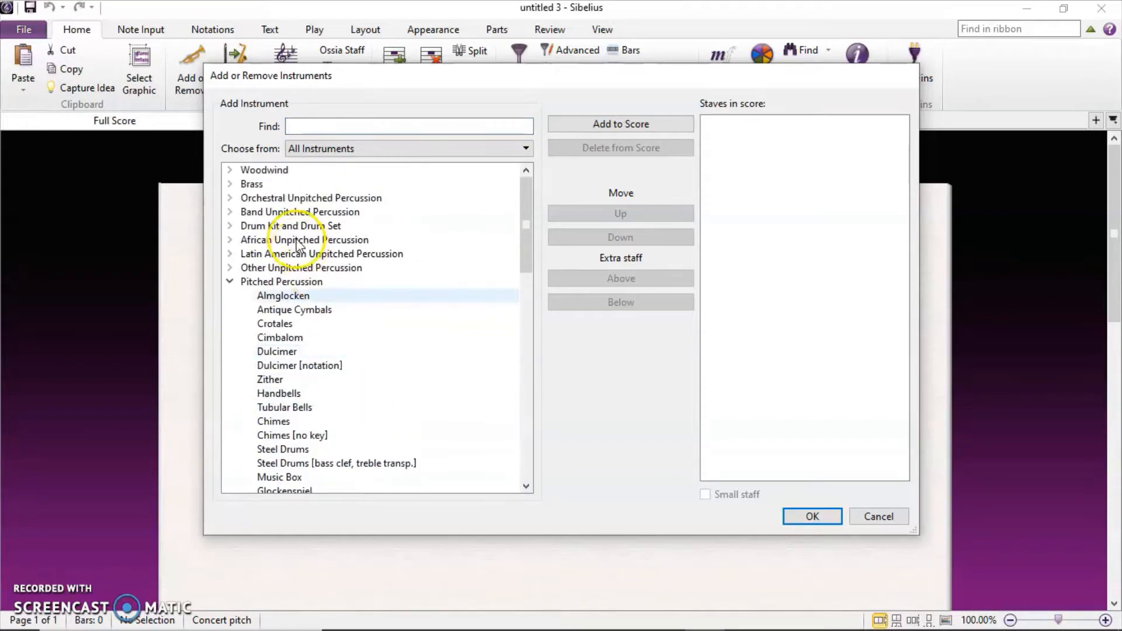
{"action": "left_click", "coordinate": [320, 122]}
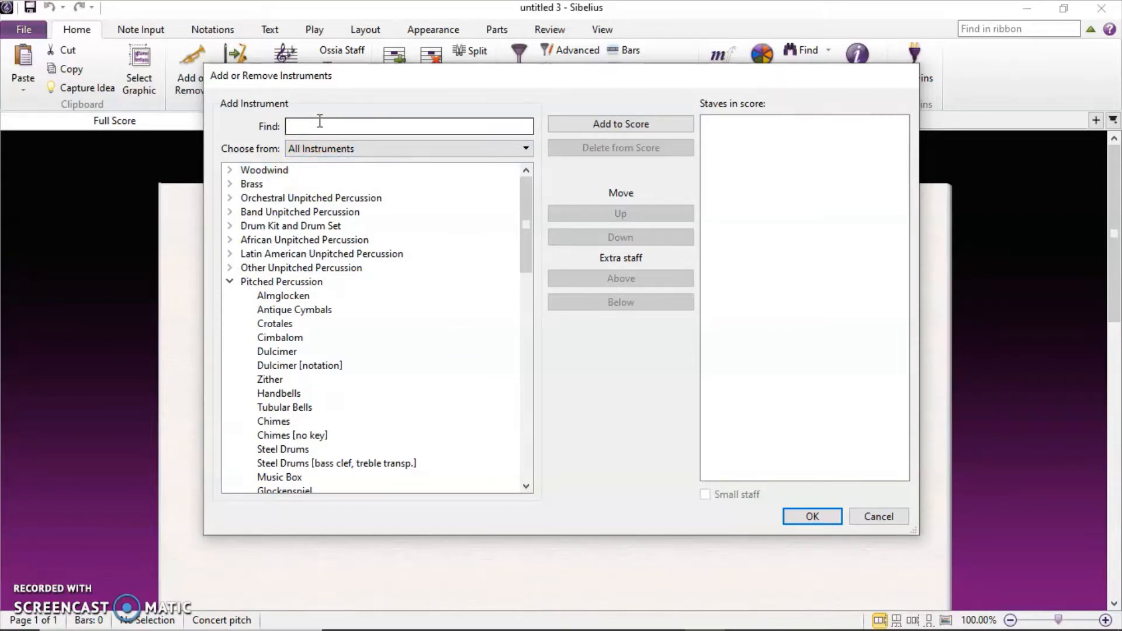
{"action": "type", "text": "steel"}
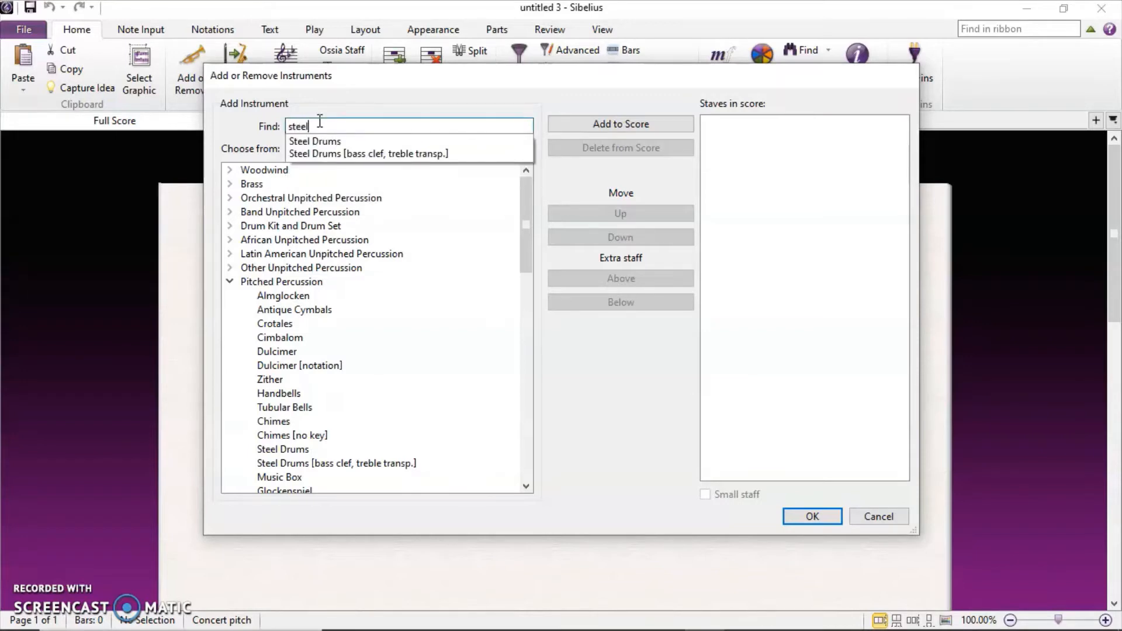
{"action": "left_click", "coordinate": [314, 142]}
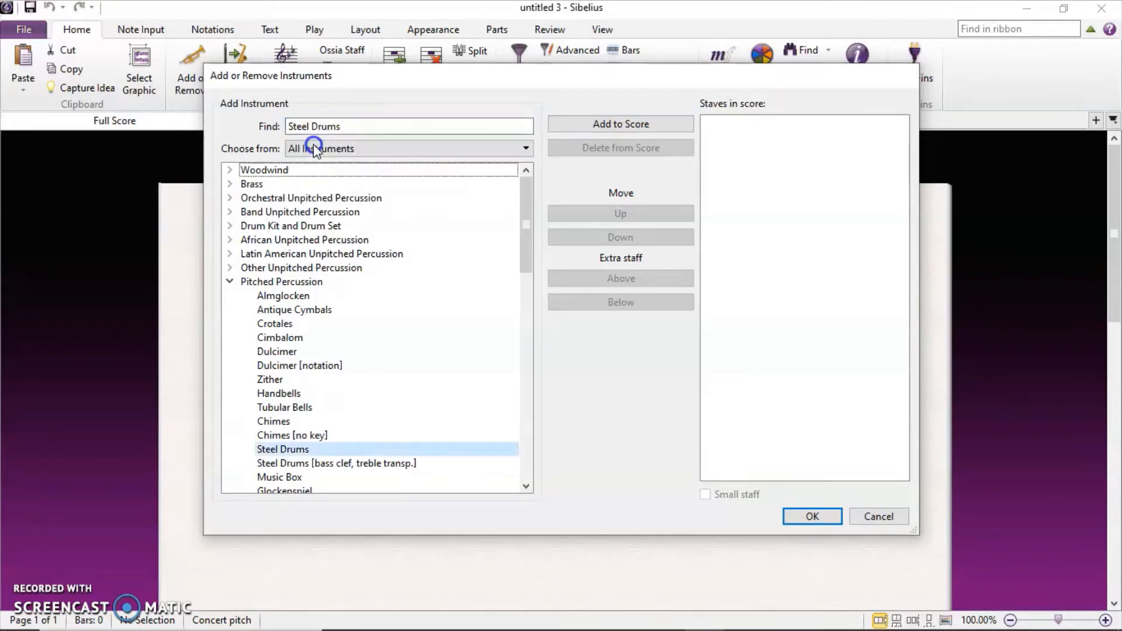
{"action": "scroll", "coordinate": [295, 423], "scroll_direction": "down", "scroll_amount": 1}
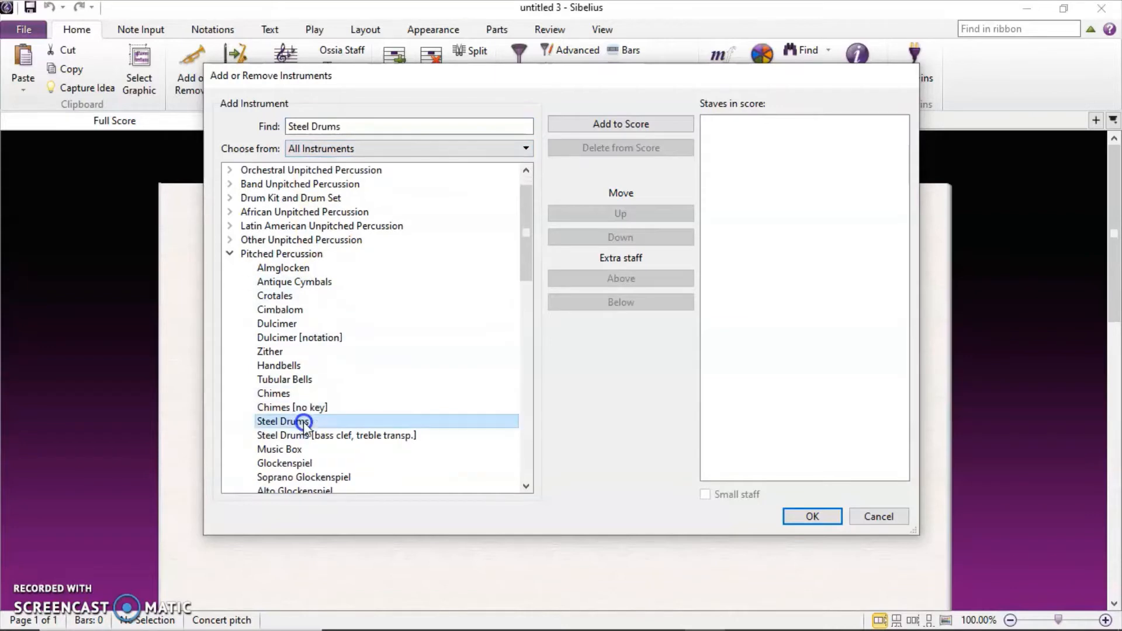
{"action": "scroll", "coordinate": [303, 422], "scroll_direction": "down", "scroll_amount": 3}
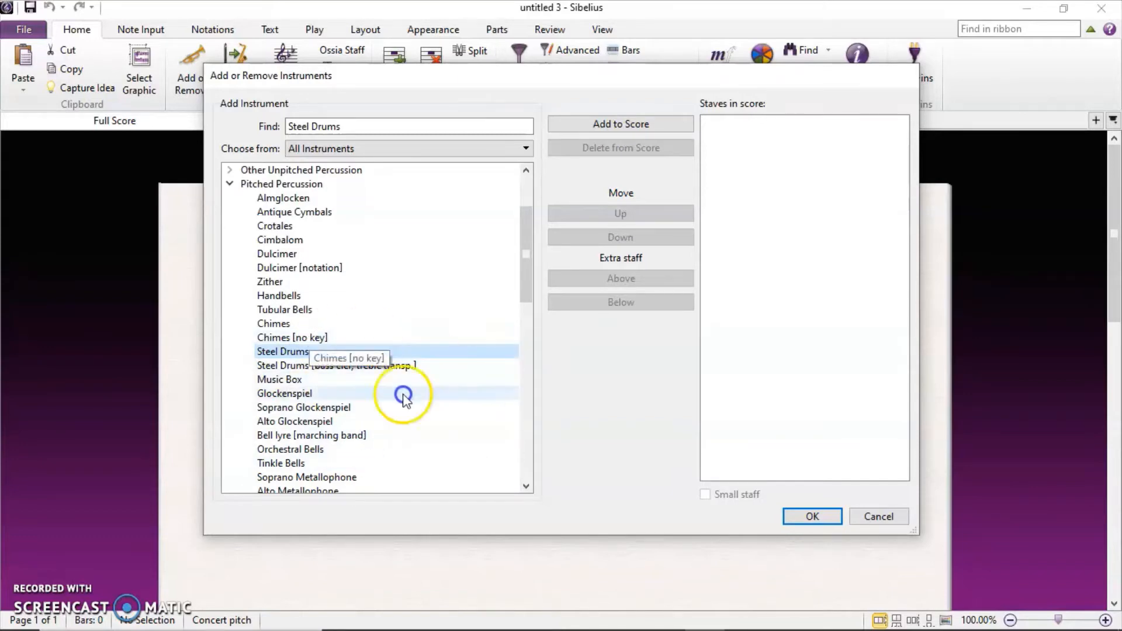
Add two Steel Drums and two bass-clef Steel Drums staves to the score.
{"action": "double_click", "coordinate": [286, 353]}
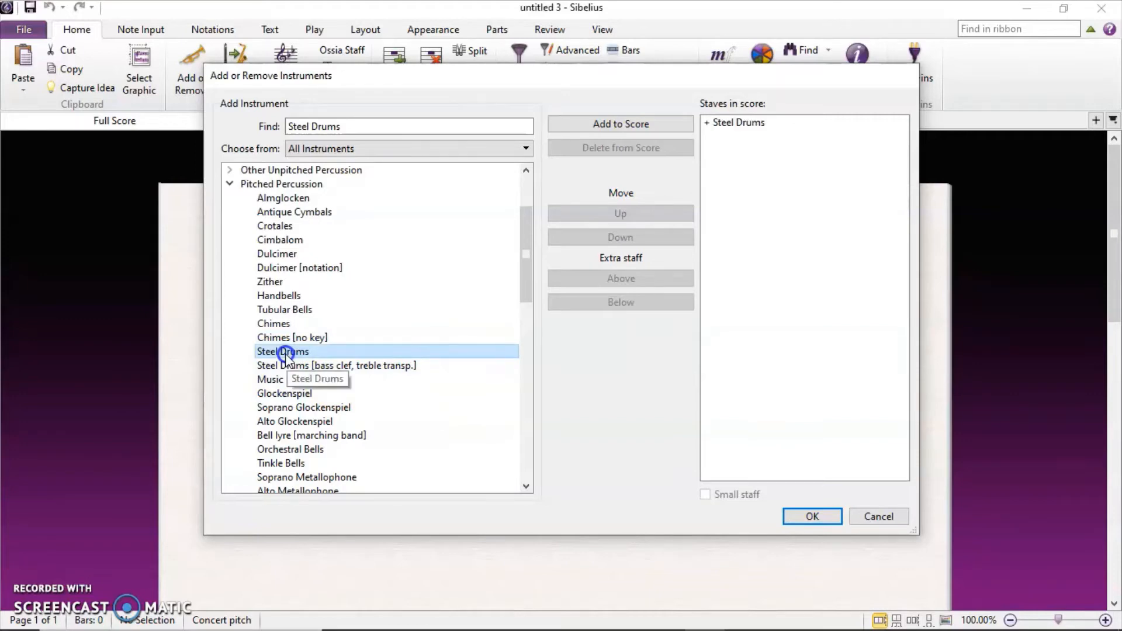
{"action": "double_click", "coordinate": [286, 352]}
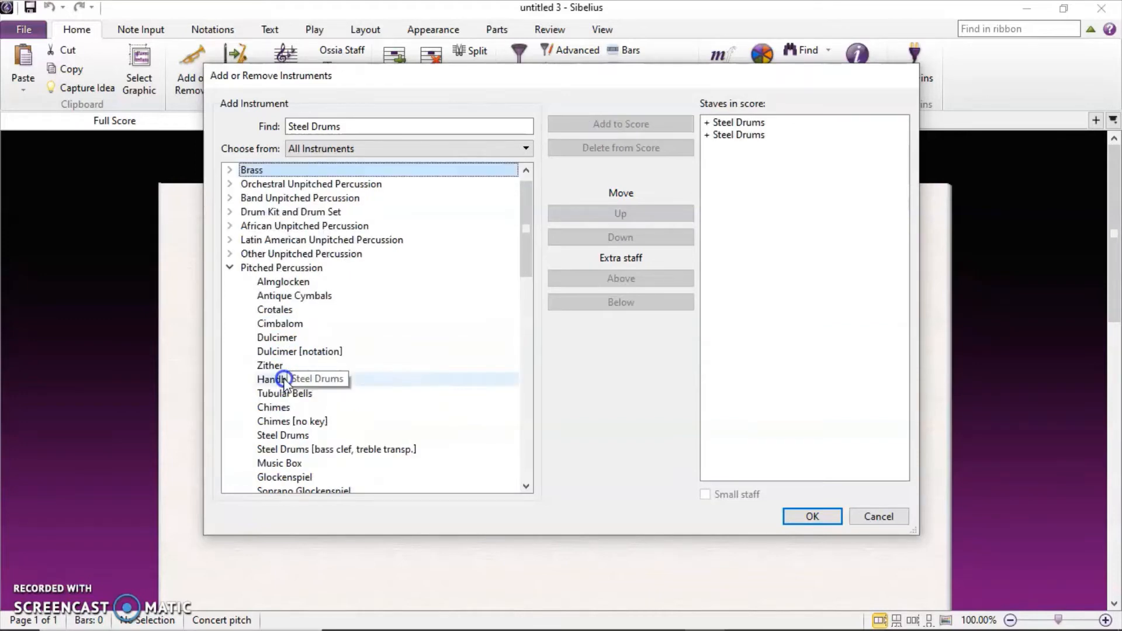
{"action": "left_click", "coordinate": [293, 451]}
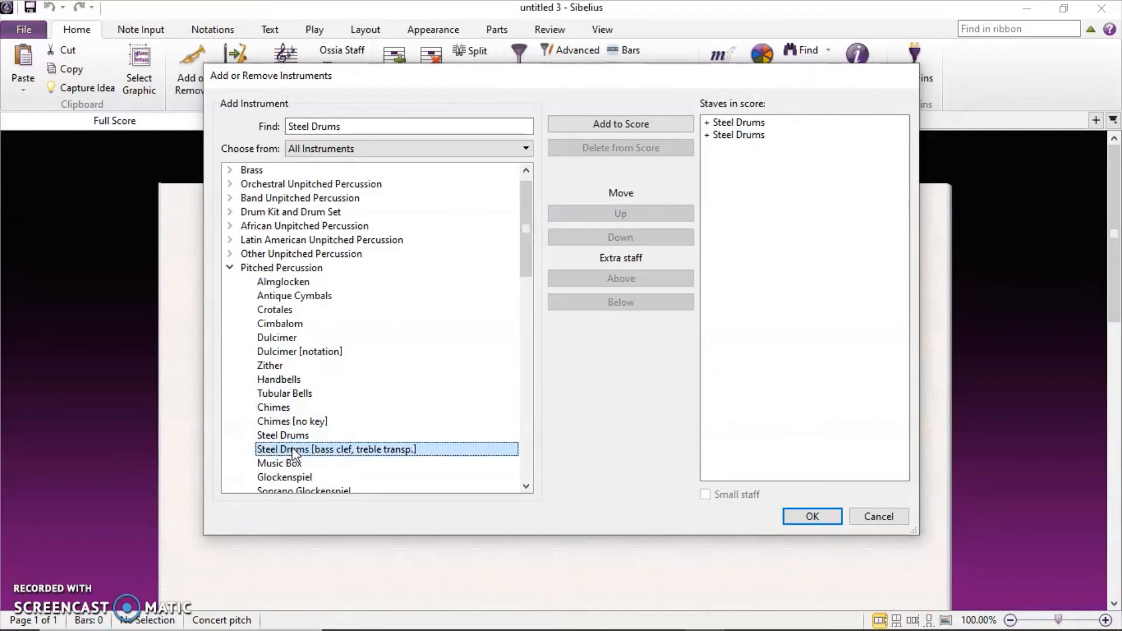
{"action": "double_click", "coordinate": [293, 450]}
{"action": "double_click", "coordinate": [293, 450]}
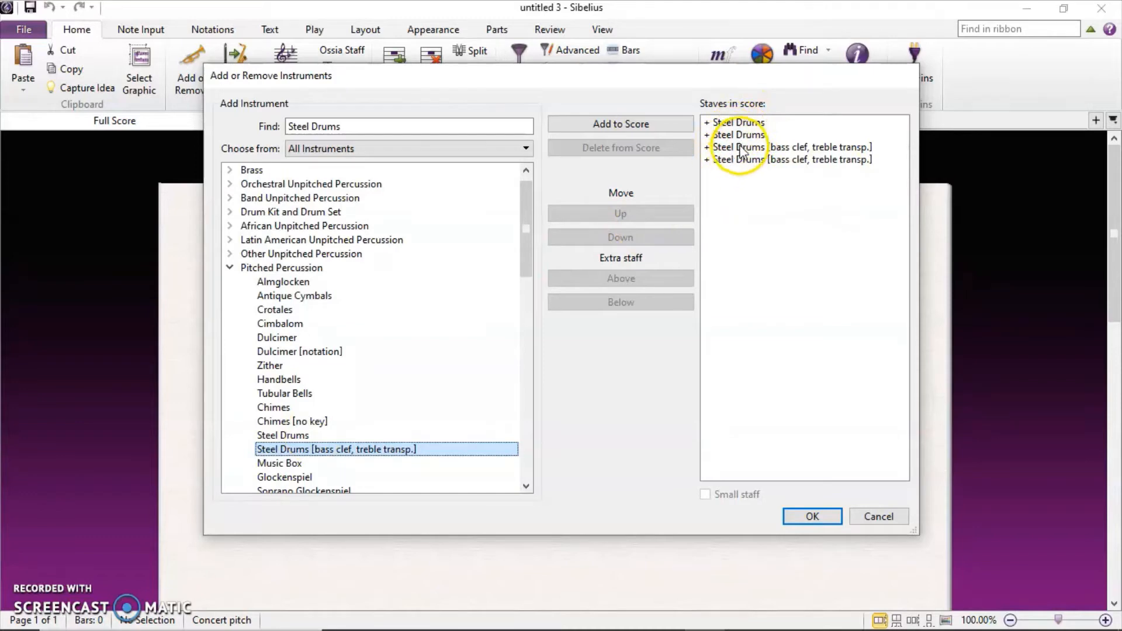
{"action": "left_click", "coordinate": [813, 518]}
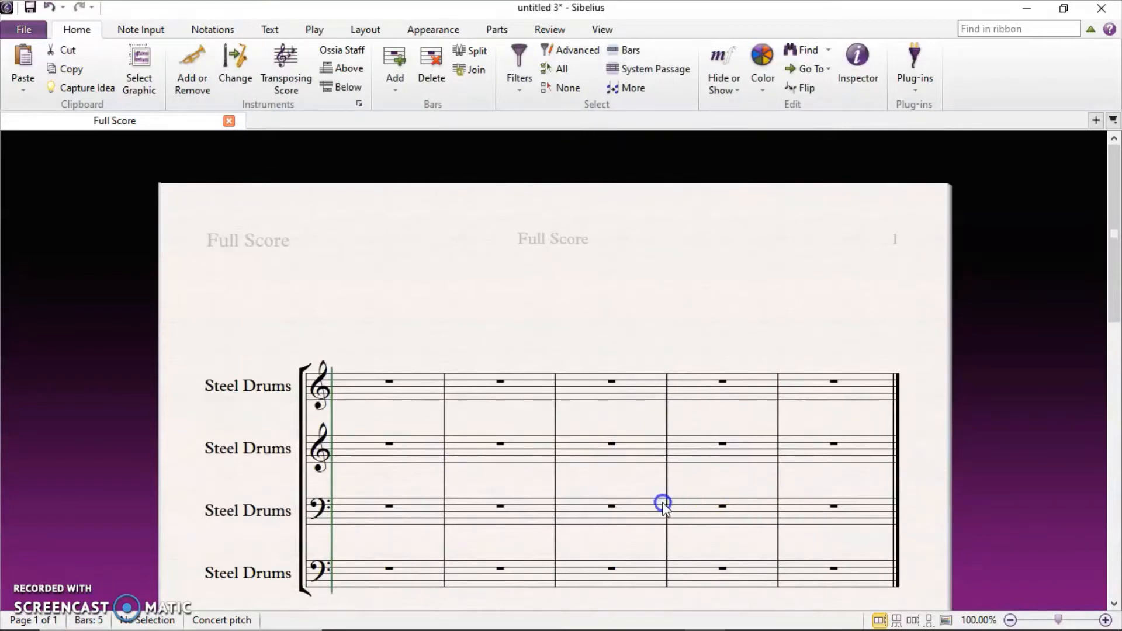
Add the title 'Tutorial 2' above the staves.
{"action": "scroll", "coordinate": [654, 503], "scroll_direction": "down", "scroll_amount": 3}
{"action": "scroll", "coordinate": [654, 503], "scroll_direction": "up", "scroll_amount": 3}
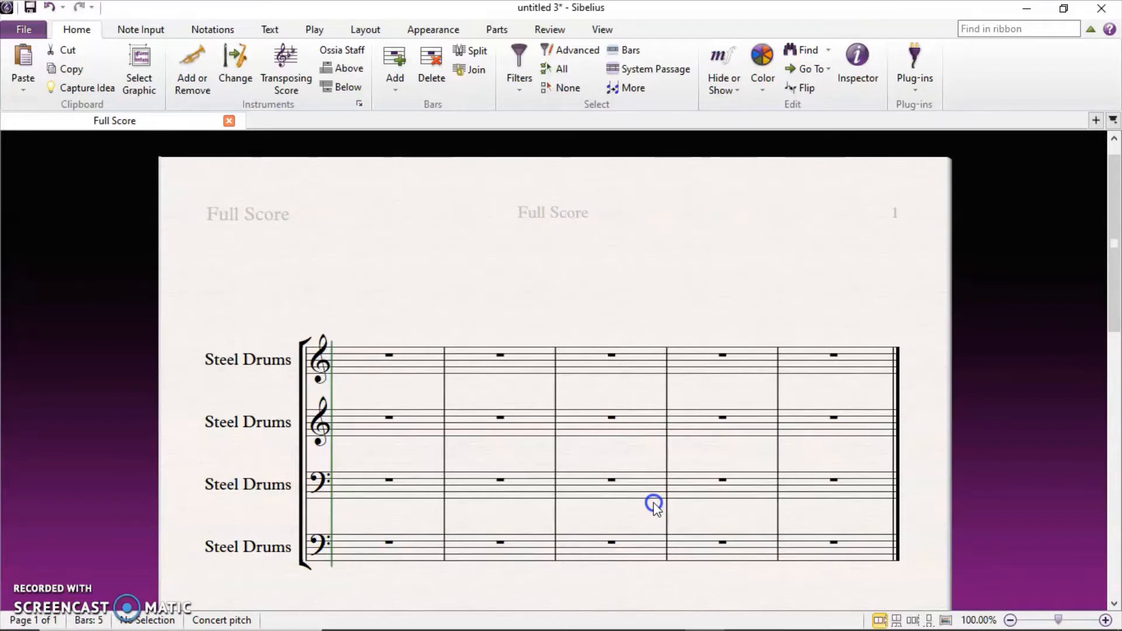
{"action": "right_click", "coordinate": [585, 259]}
{"action": "mouse_move", "coordinate": [705, 485]}
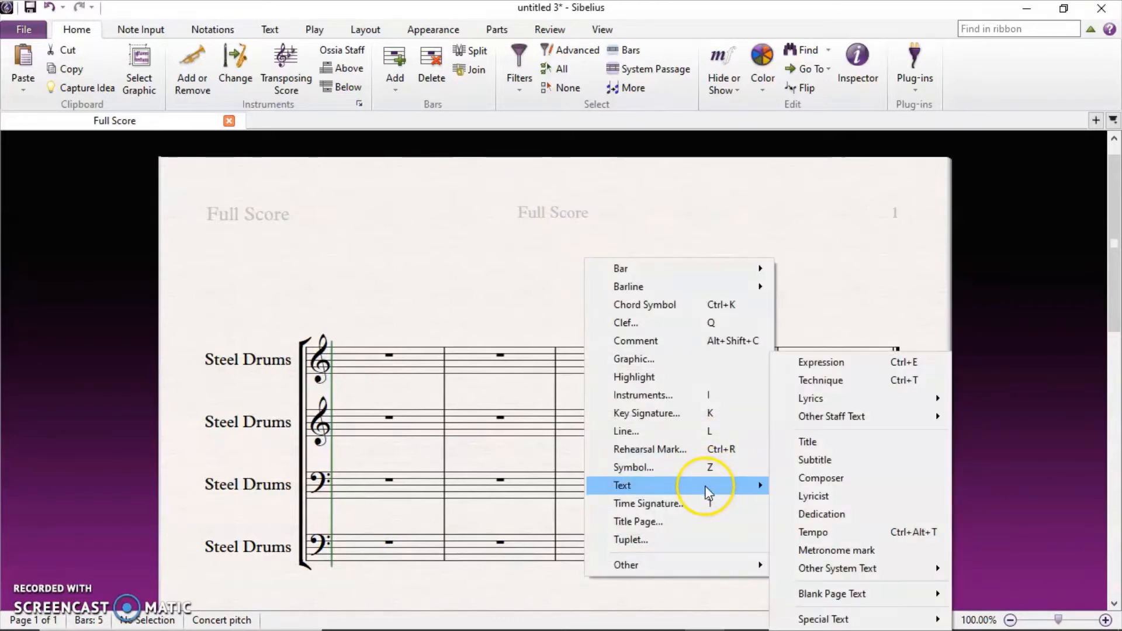
{"action": "left_click", "coordinate": [825, 450]}
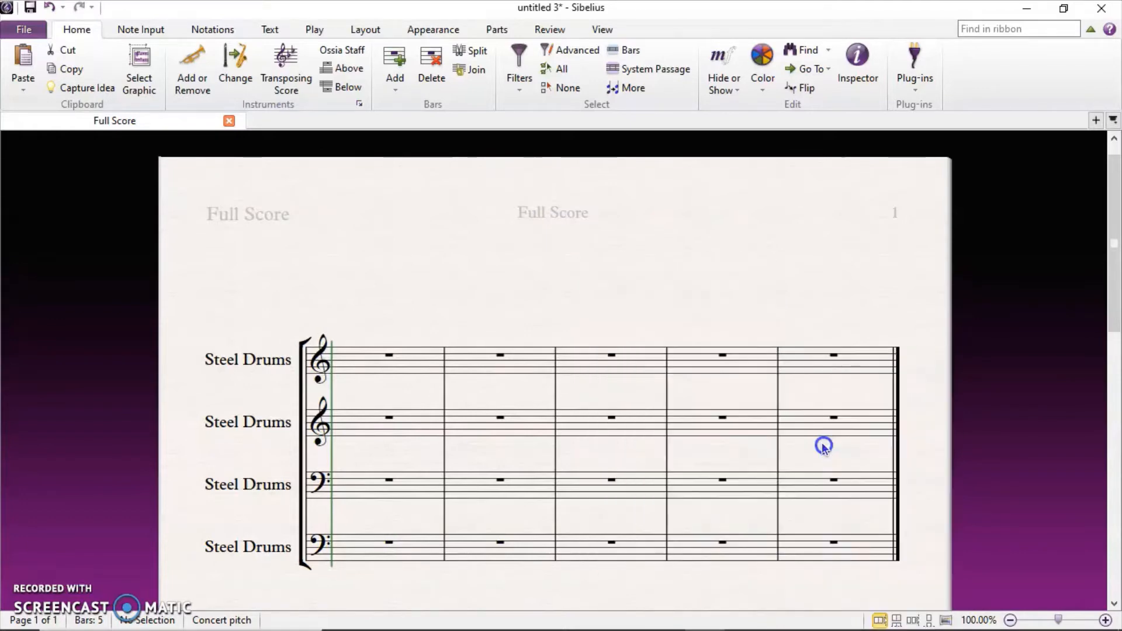
{"action": "left_click", "coordinate": [559, 236]}
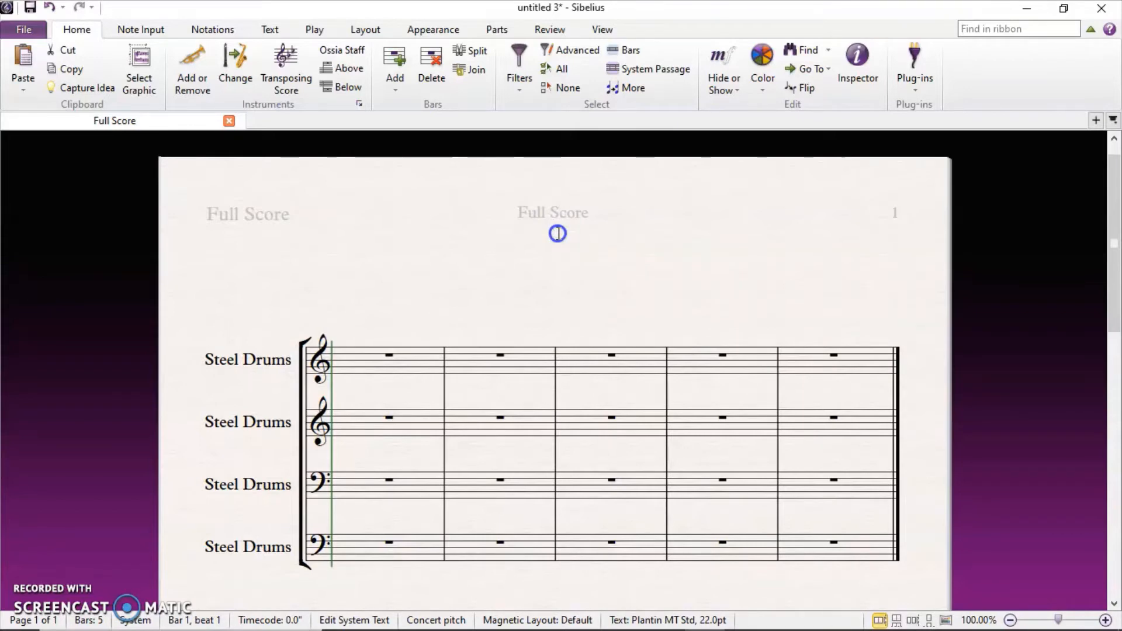
{"action": "type", "text": "Tutorial 2"}
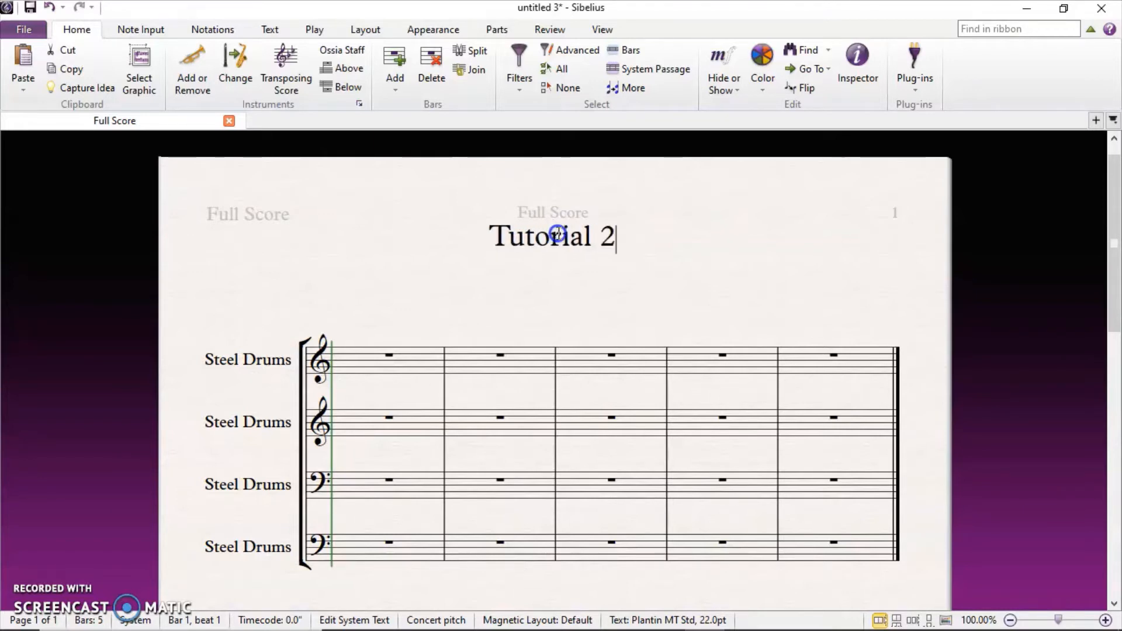
{"action": "left_click", "coordinate": [634, 309]}
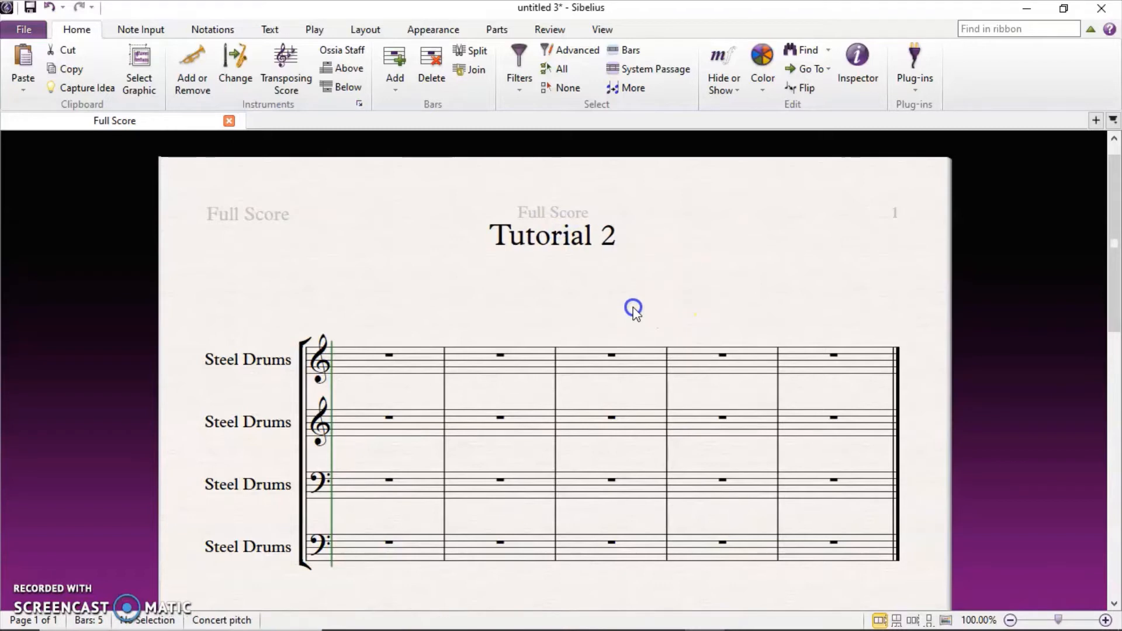
Add a subtitle reading 'Subtitle' beneath the 'Tutorial 2' title.
{"action": "right_click", "coordinate": [581, 278]}
{"action": "left_click", "coordinate": [645, 501]}
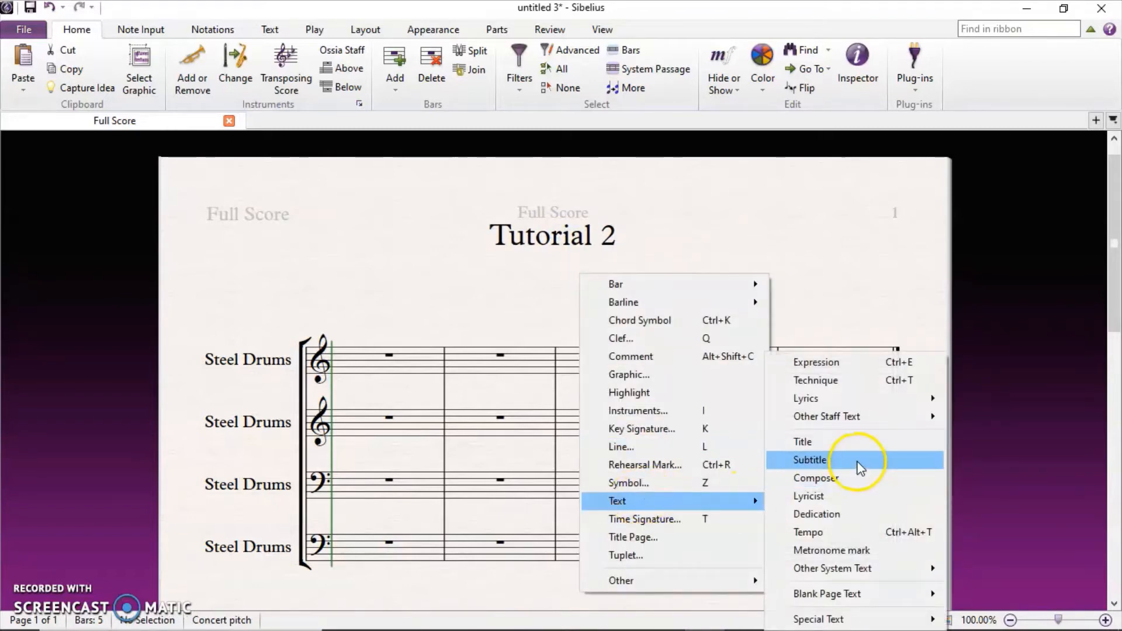
{"action": "left_click", "coordinate": [858, 463]}
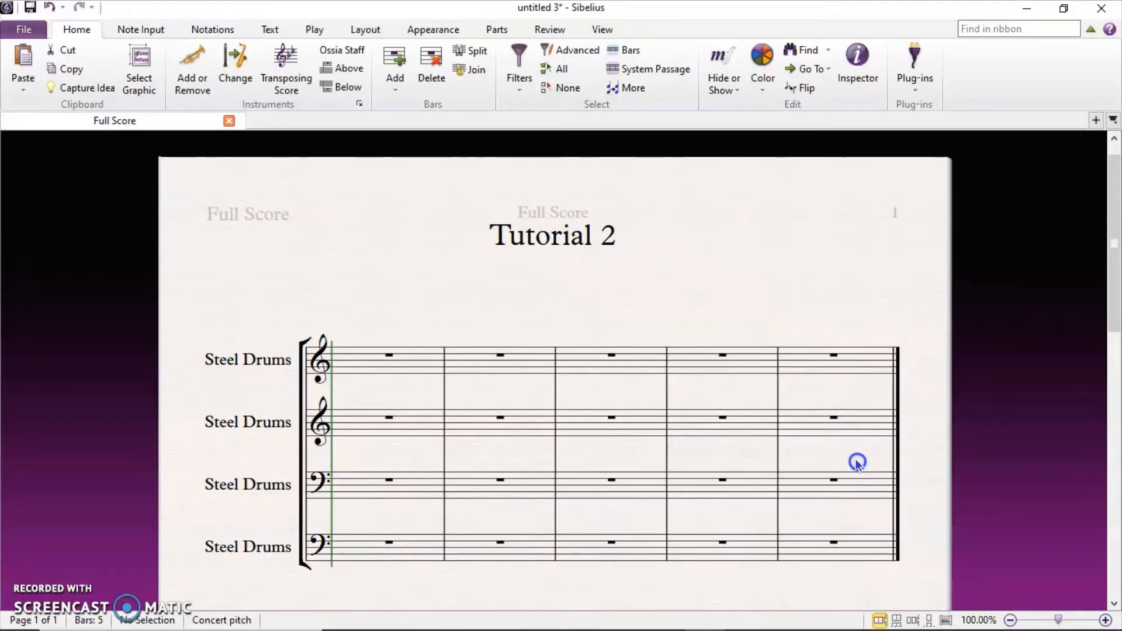
{"action": "left_click", "coordinate": [542, 263]}
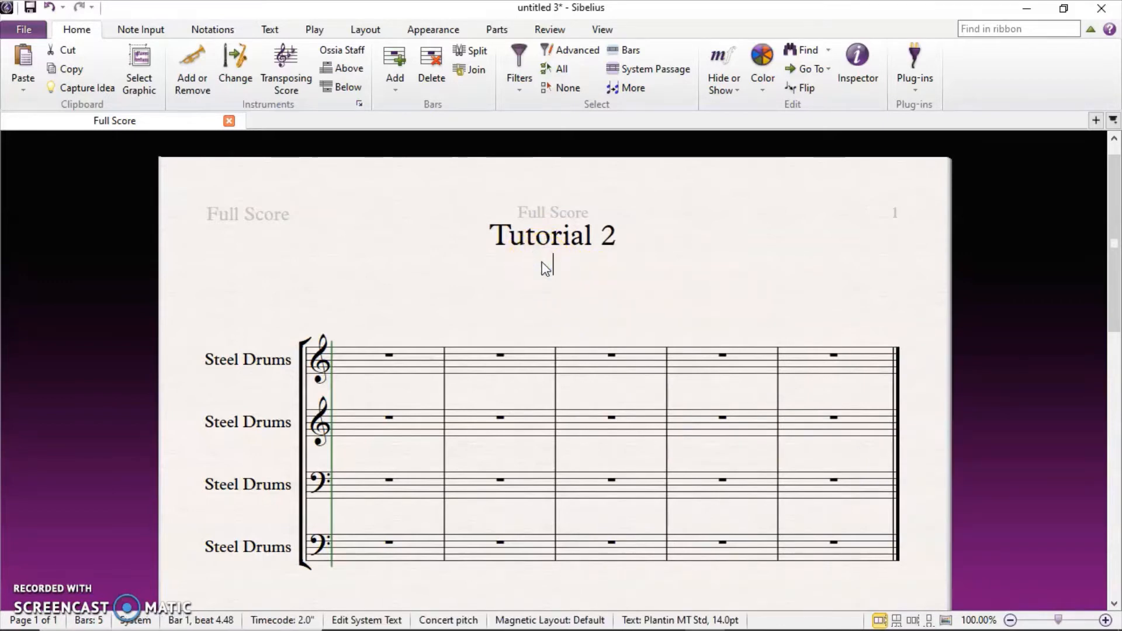
{"action": "type", "text": "Subtitle"}
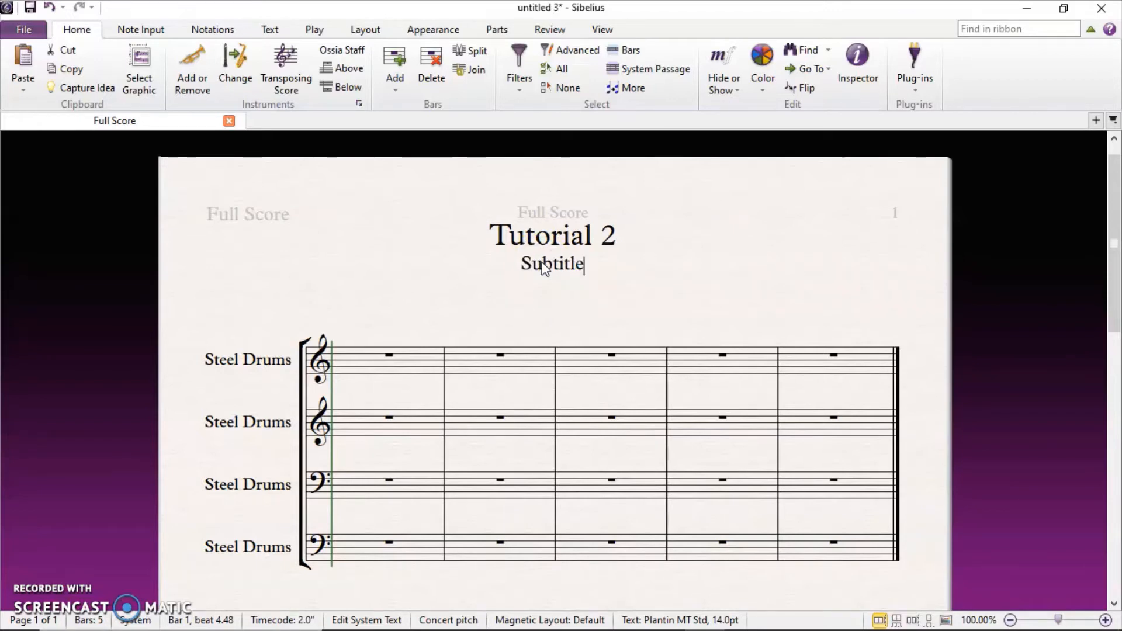
{"action": "left_click", "coordinate": [636, 307]}
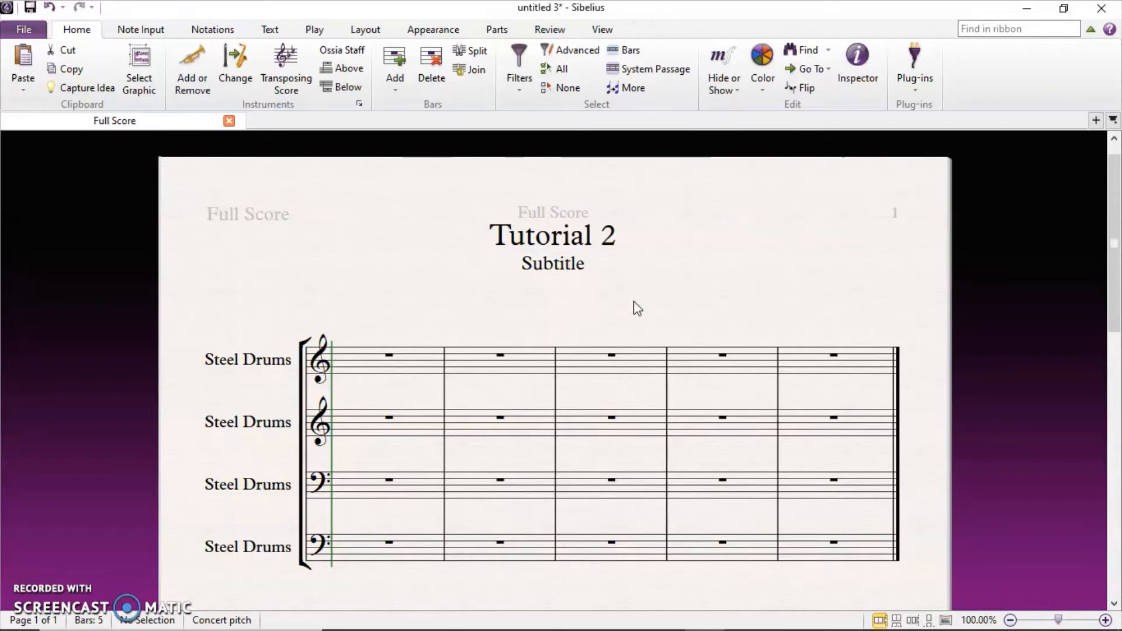
{"action": "left_click", "coordinate": [696, 321]}
Add a composer credit with the arranger's name at the right margin.
{"action": "left_click", "coordinate": [695, 321]}
{"action": "right_click", "coordinate": [698, 325]}
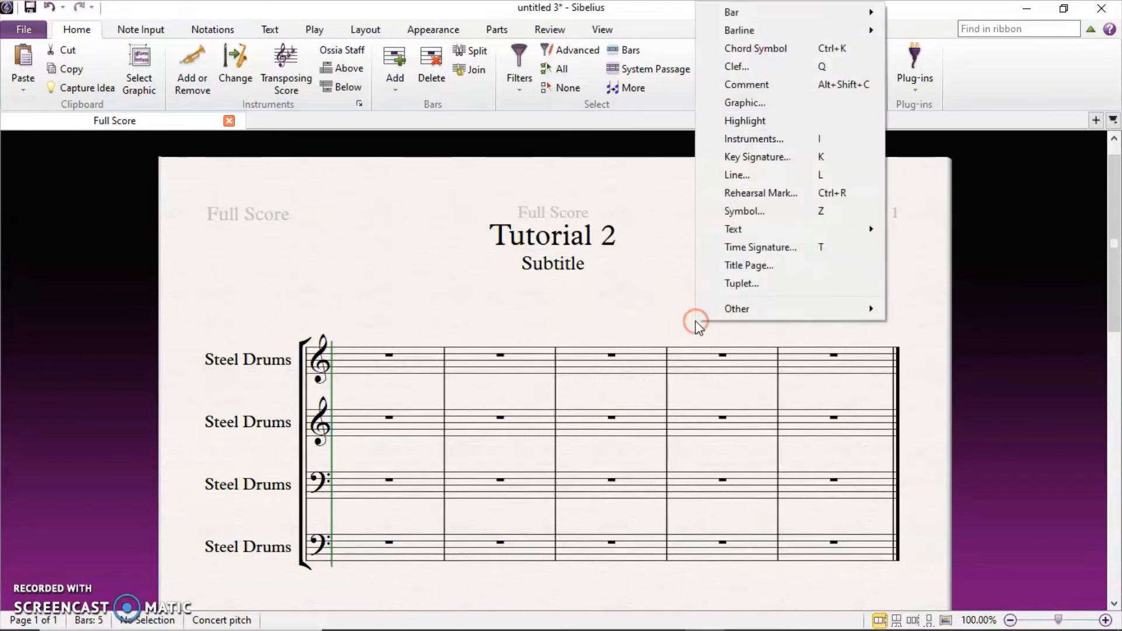
{"action": "mouse_move", "coordinate": [780, 233]}
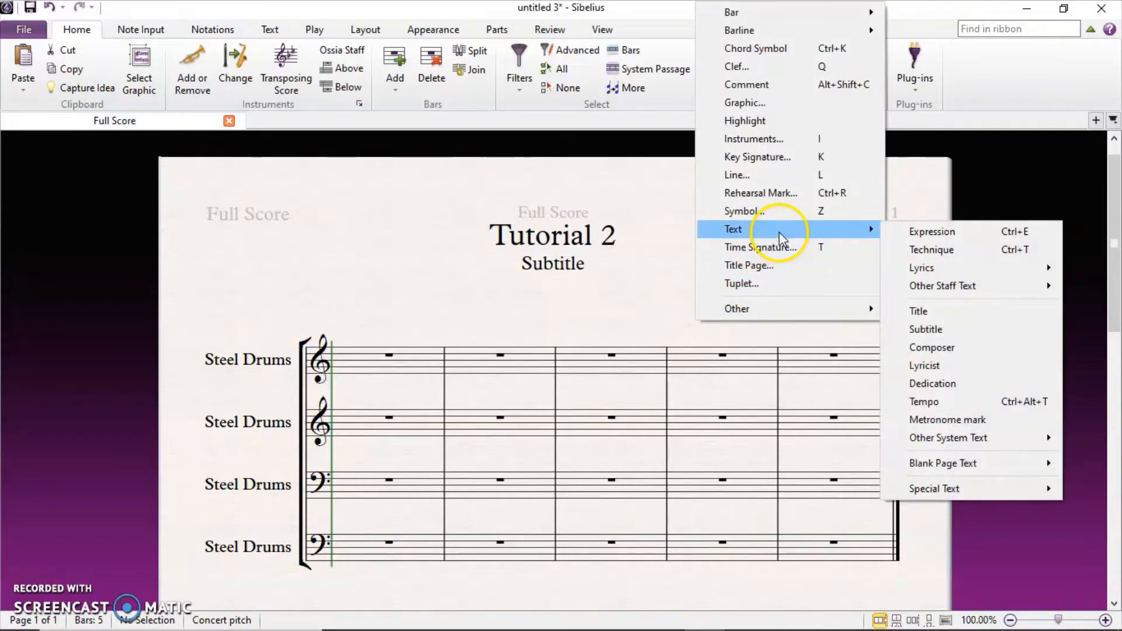
{"action": "left_click", "coordinate": [932, 348]}
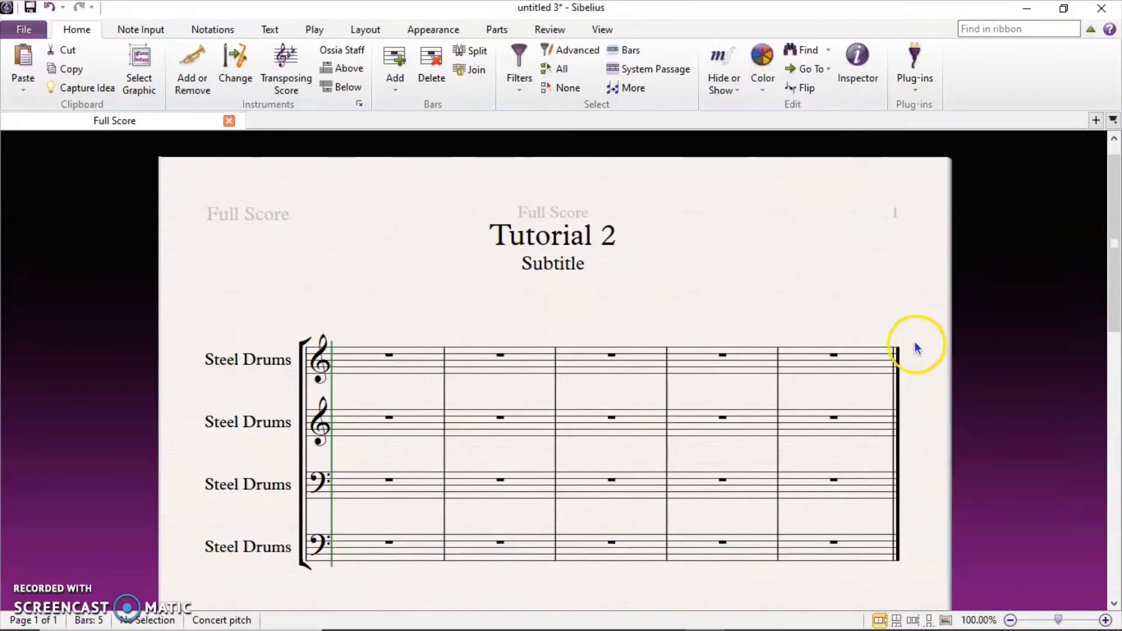
{"action": "left_click", "coordinate": [887, 320]}
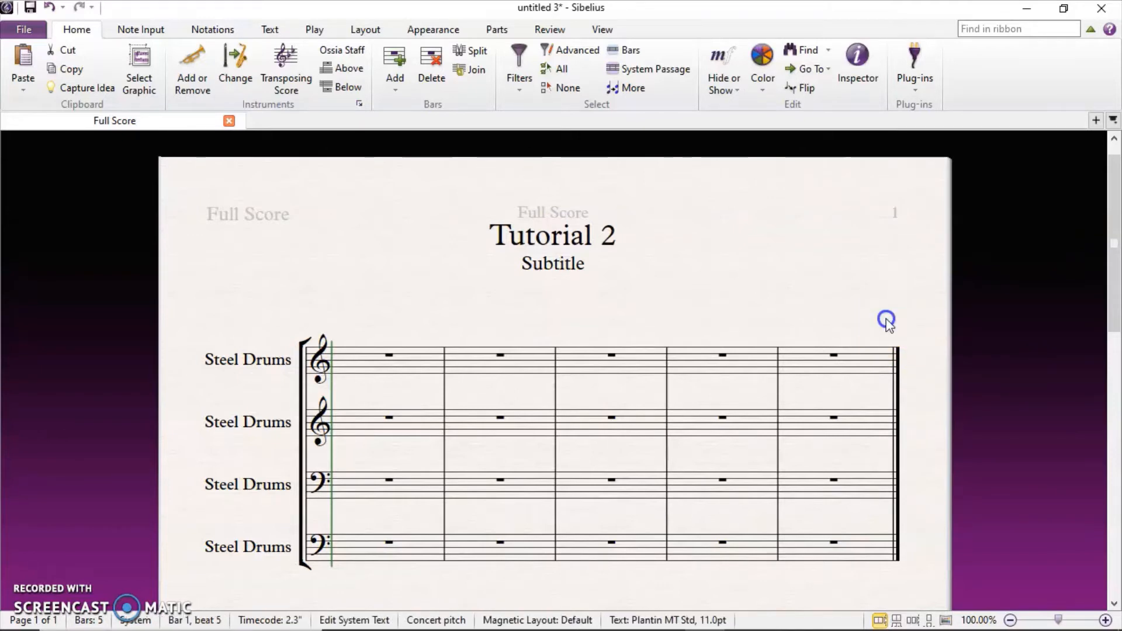
{"action": "type", "text": "Jane Doe"}
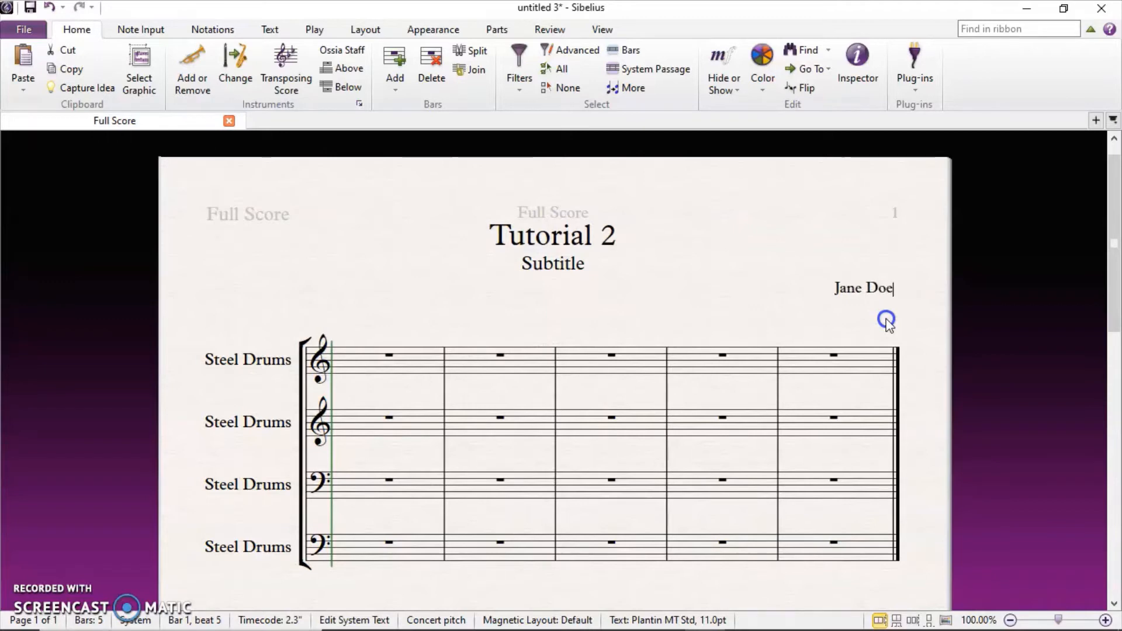
{"action": "left_click", "coordinate": [751, 306]}
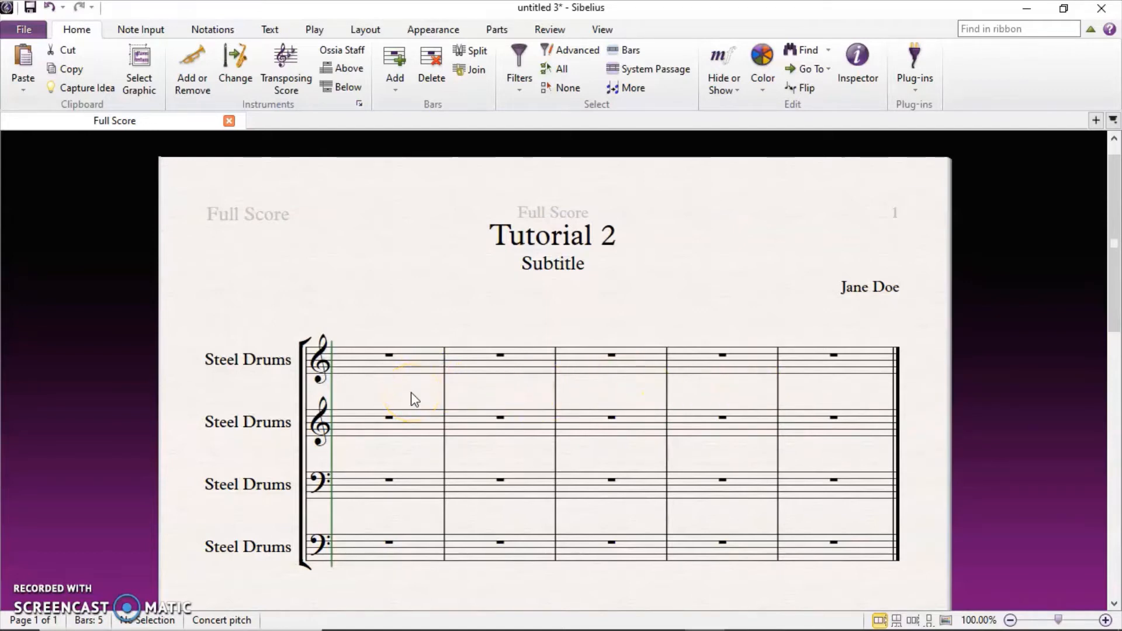
Place a G major (one sharp) key signature at the start of all four staves.
{"action": "scroll", "coordinate": [415, 400], "scroll_direction": "down", "scroll_amount": 3}
{"action": "scroll", "coordinate": [414, 400], "scroll_direction": "up", "scroll_amount": 3}
{"action": "key", "text": "t"}
{"action": "key", "text": "k"}
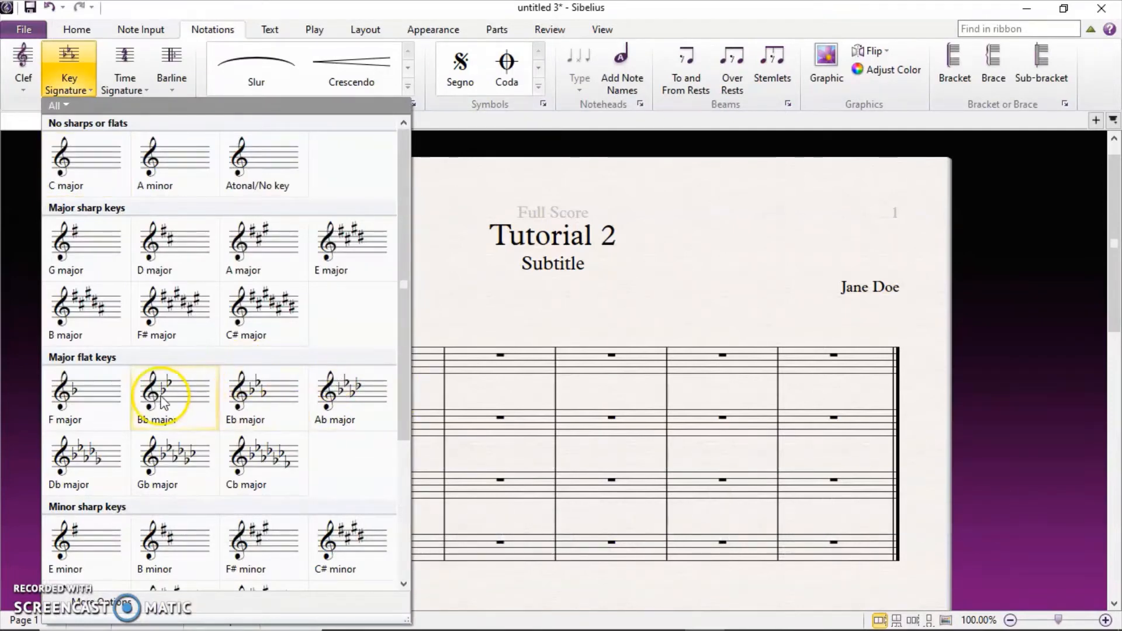
{"action": "scroll", "coordinate": [162, 402], "scroll_direction": "down", "scroll_amount": 3}
{"action": "scroll", "coordinate": [162, 402], "scroll_direction": "up", "scroll_amount": 3}
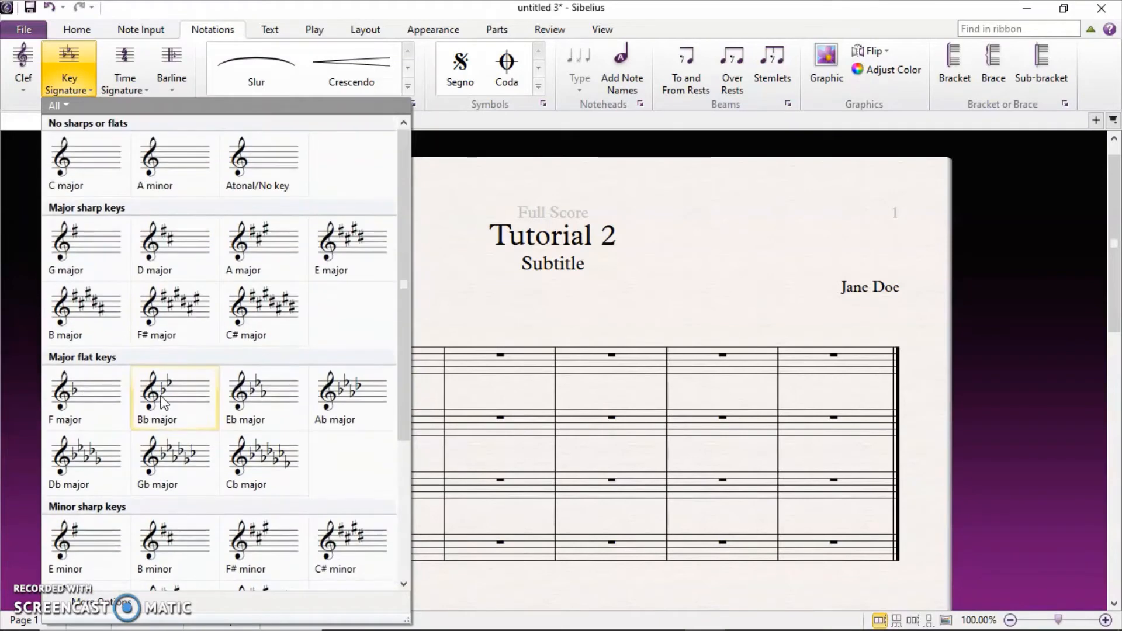
{"action": "left_click", "coordinate": [84, 237]}
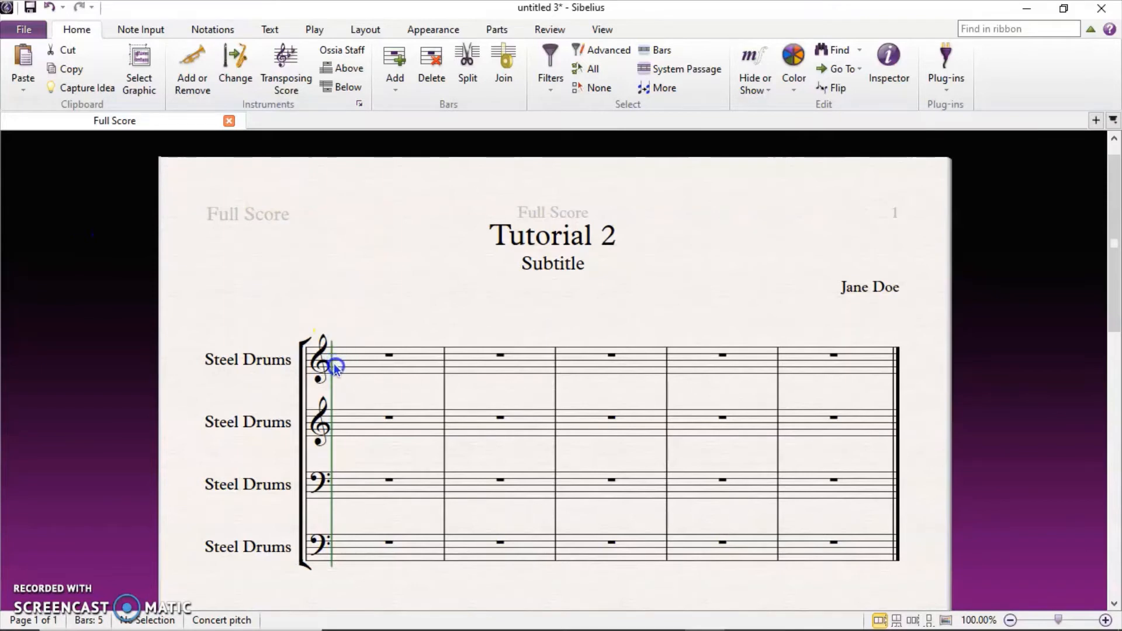
{"action": "left_click", "coordinate": [335, 367]}
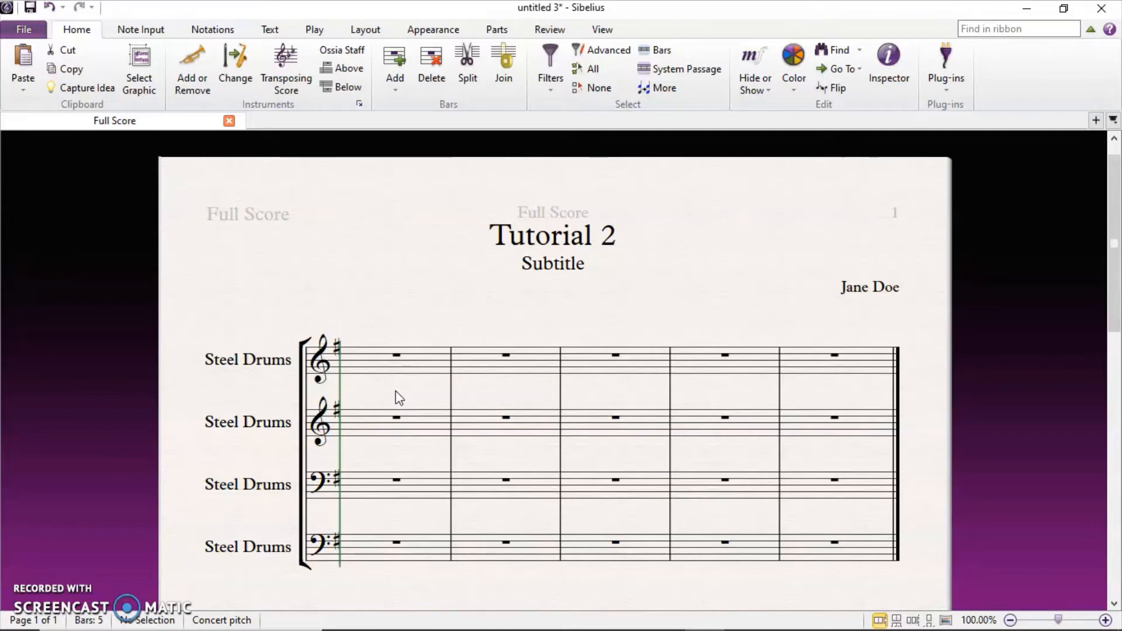
Place 4/4 time at the start and change the key signature to D major.
{"action": "key", "text": "t"}
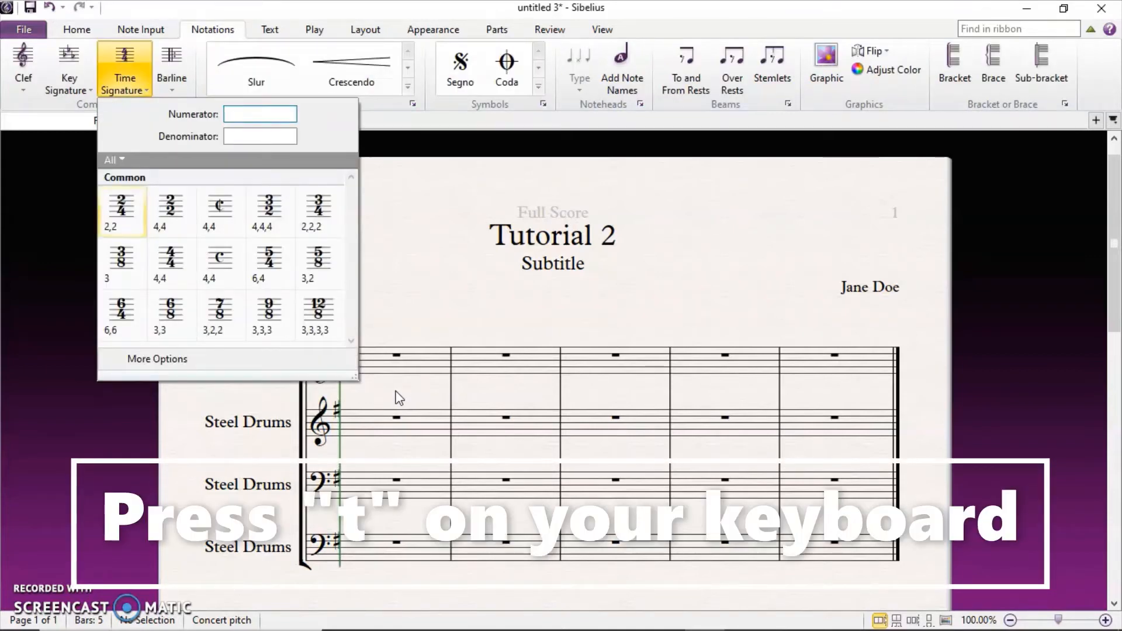
{"action": "left_click", "coordinate": [185, 270]}
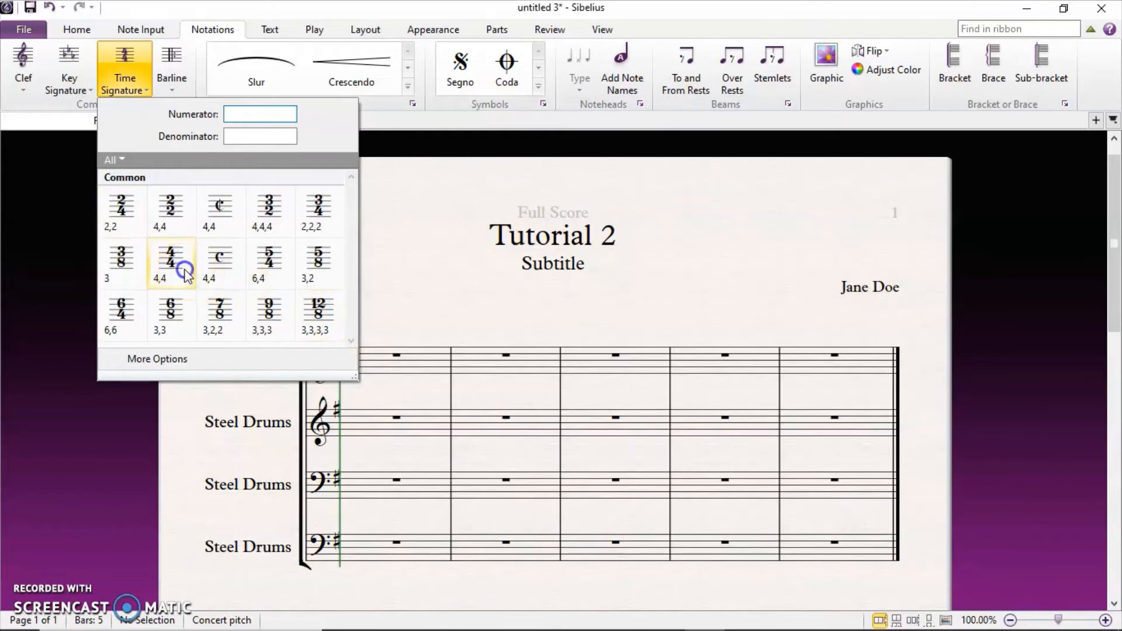
{"action": "left_click", "coordinate": [347, 372]}
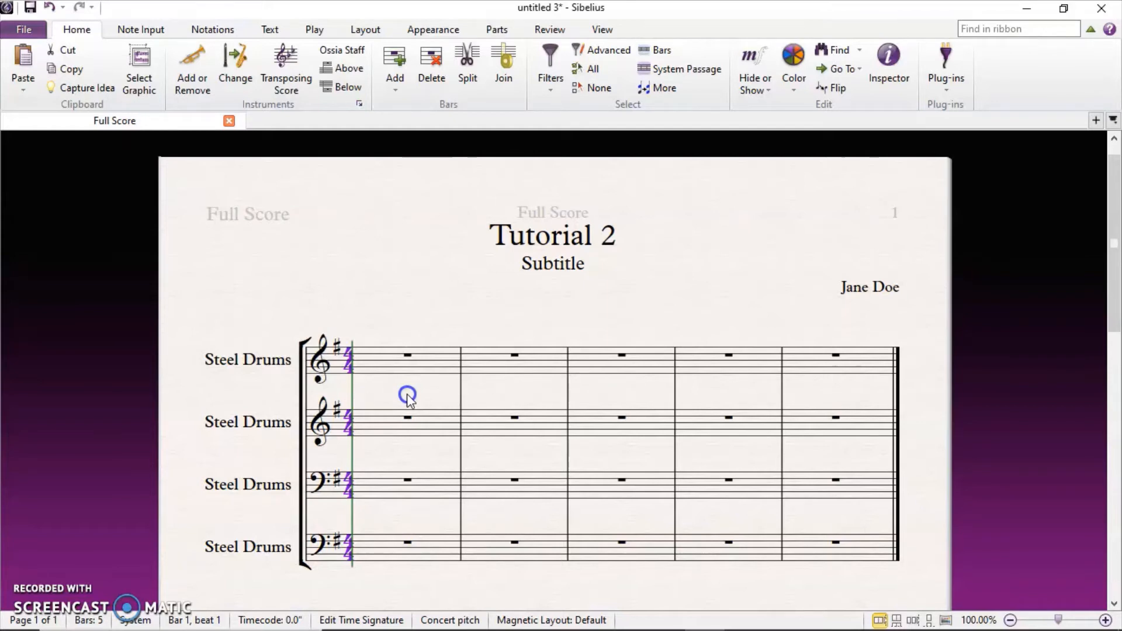
{"action": "key", "text": "k"}
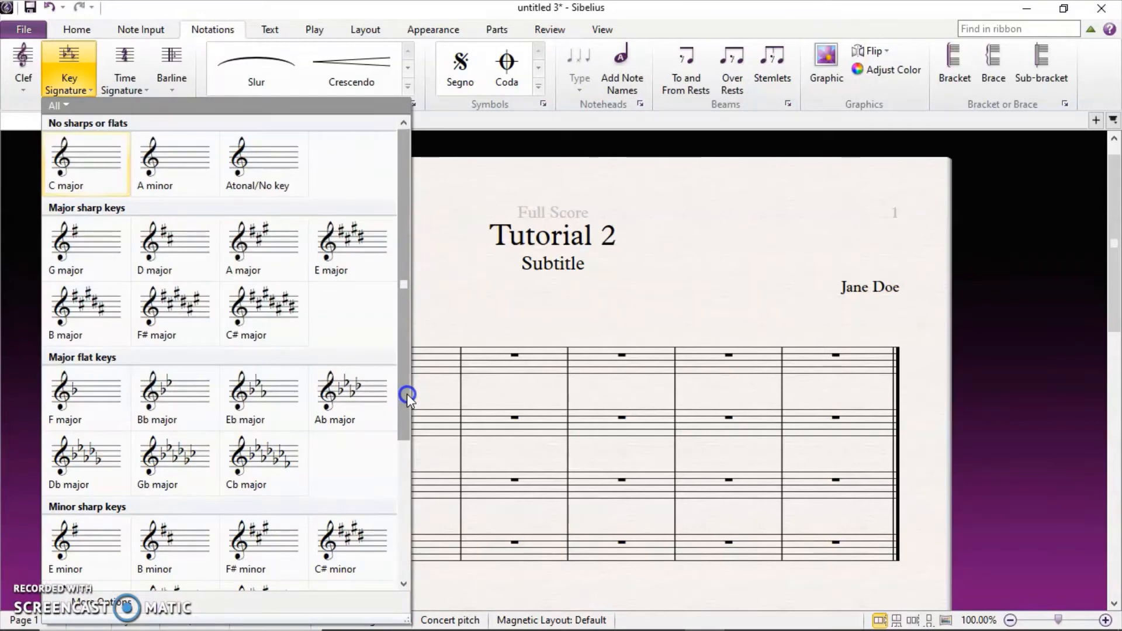
{"action": "left_click", "coordinate": [180, 253]}
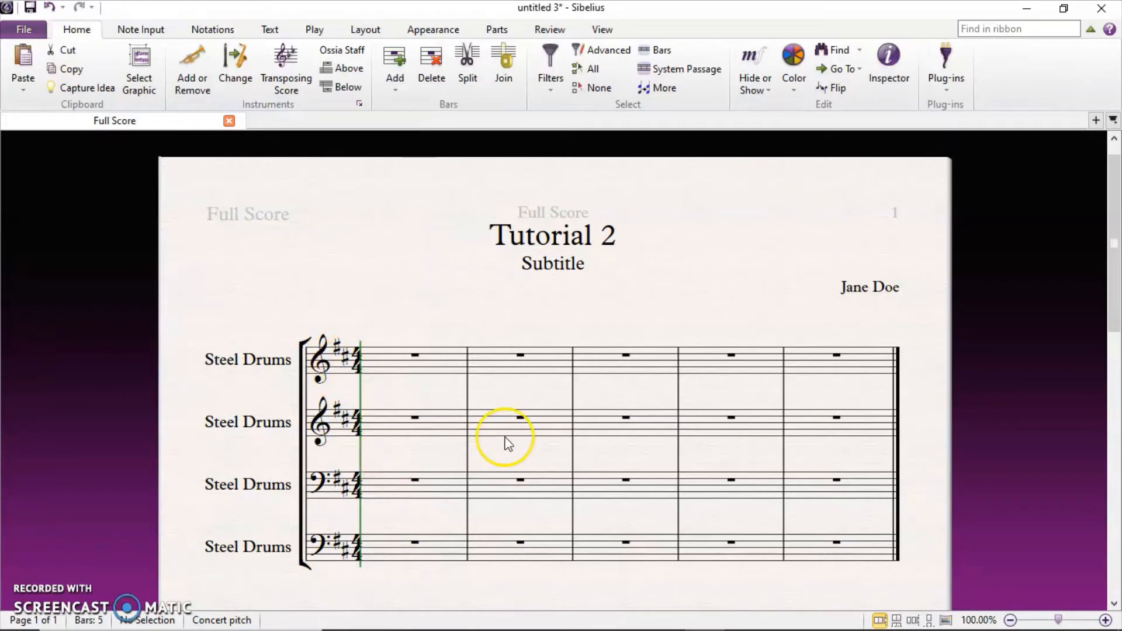
Replace the 4/4 time signature with cut common time on all staves.
{"action": "key", "text": "t"}
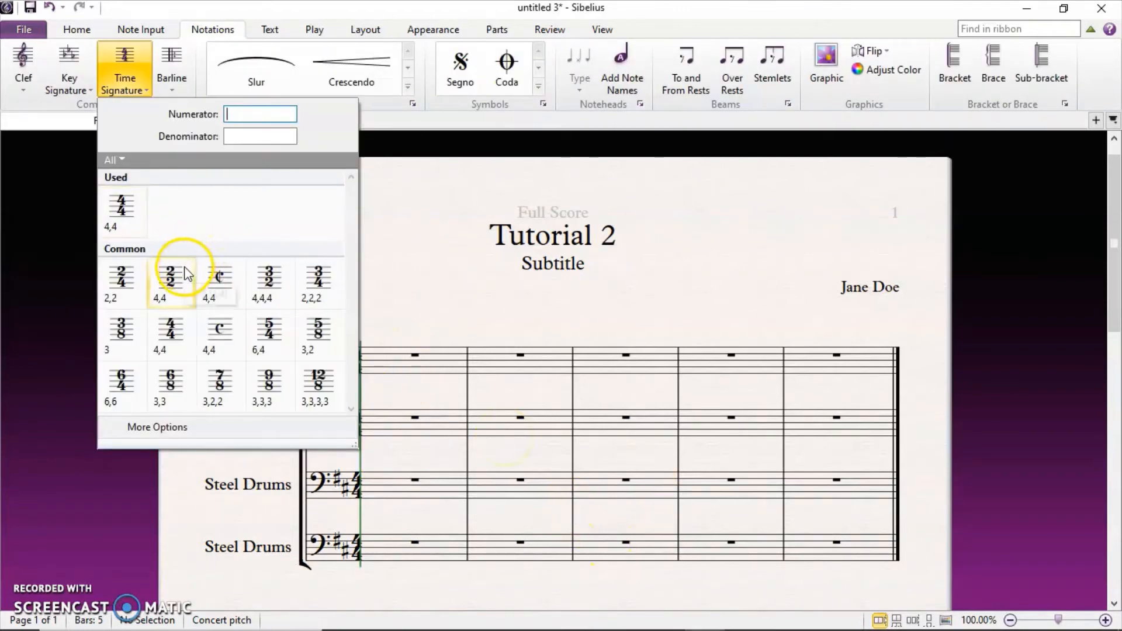
{"action": "left_click", "coordinate": [218, 282]}
{"action": "left_click", "coordinate": [357, 365]}
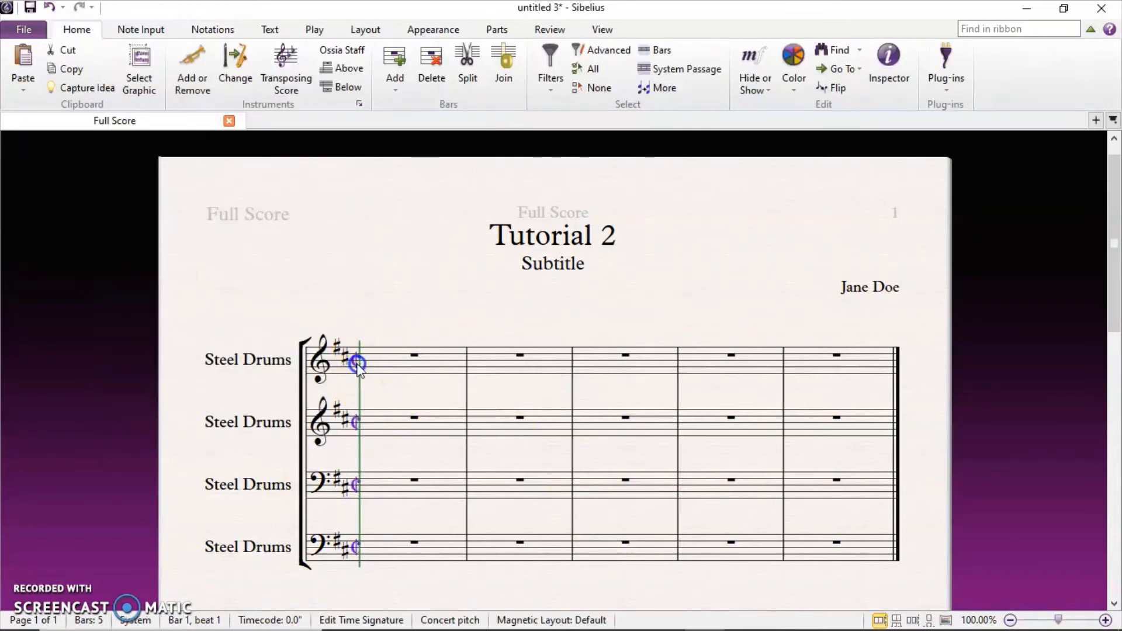
{"action": "key", "text": "Escape"}
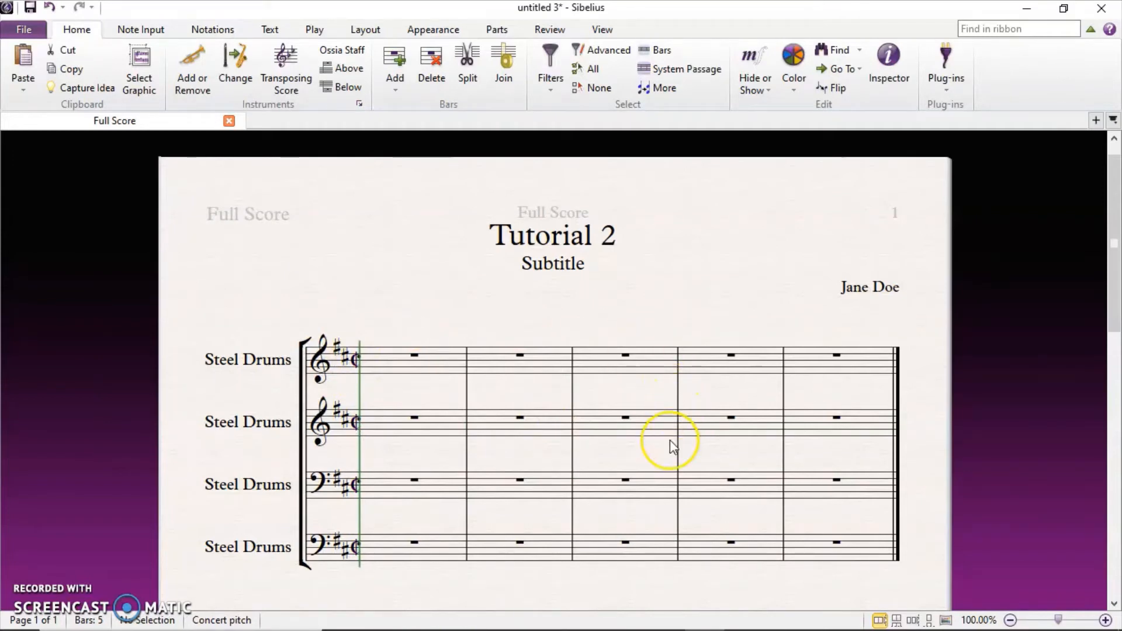
{"action": "scroll", "coordinate": [670, 440], "scroll_direction": "down", "scroll_amount": 8}
{"action": "scroll", "coordinate": [670, 440], "scroll_direction": "down", "scroll_amount": 3}
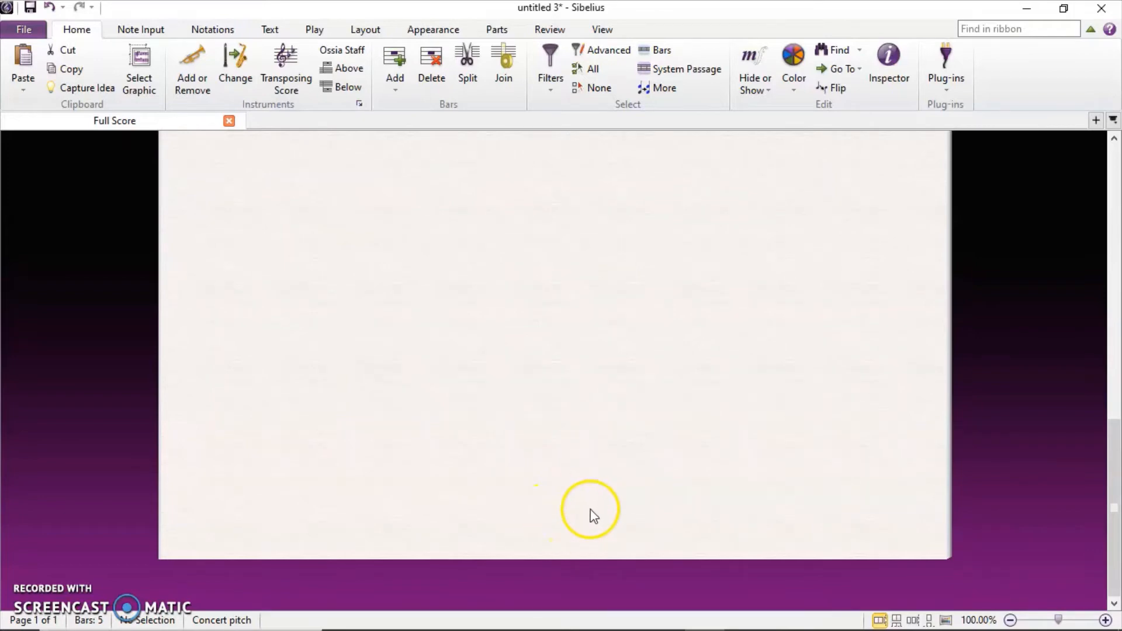
Start a Copyright text line at the bottom of the page.
{"action": "right_click", "coordinate": [530, 495]}
{"action": "mouse_move", "coordinate": [632, 403]}
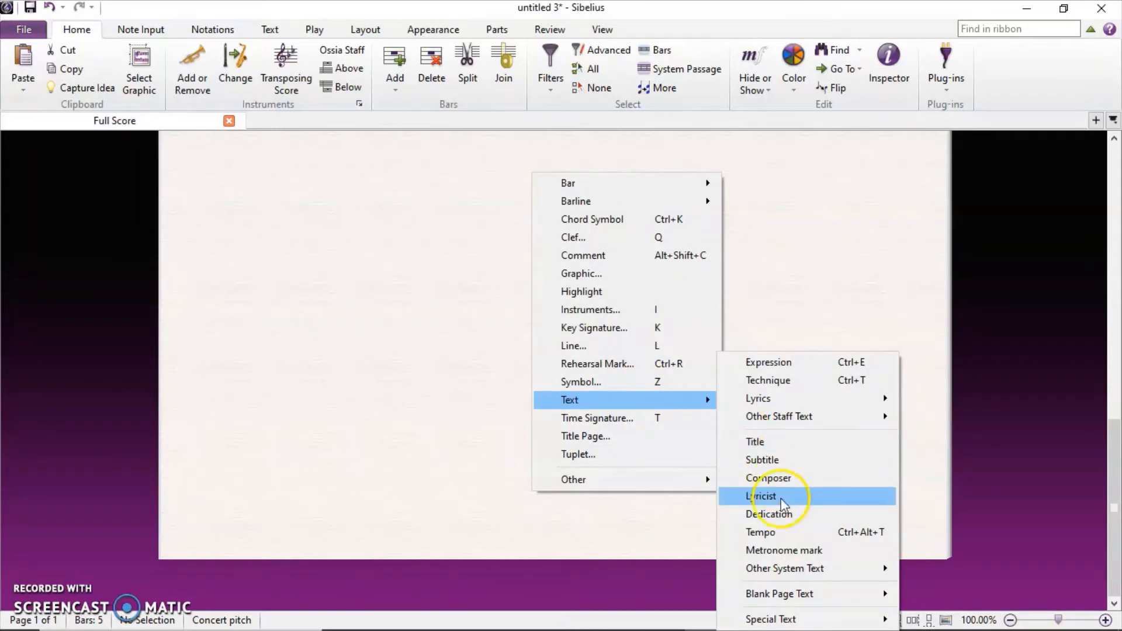
{"action": "mouse_move", "coordinate": [767, 576]}
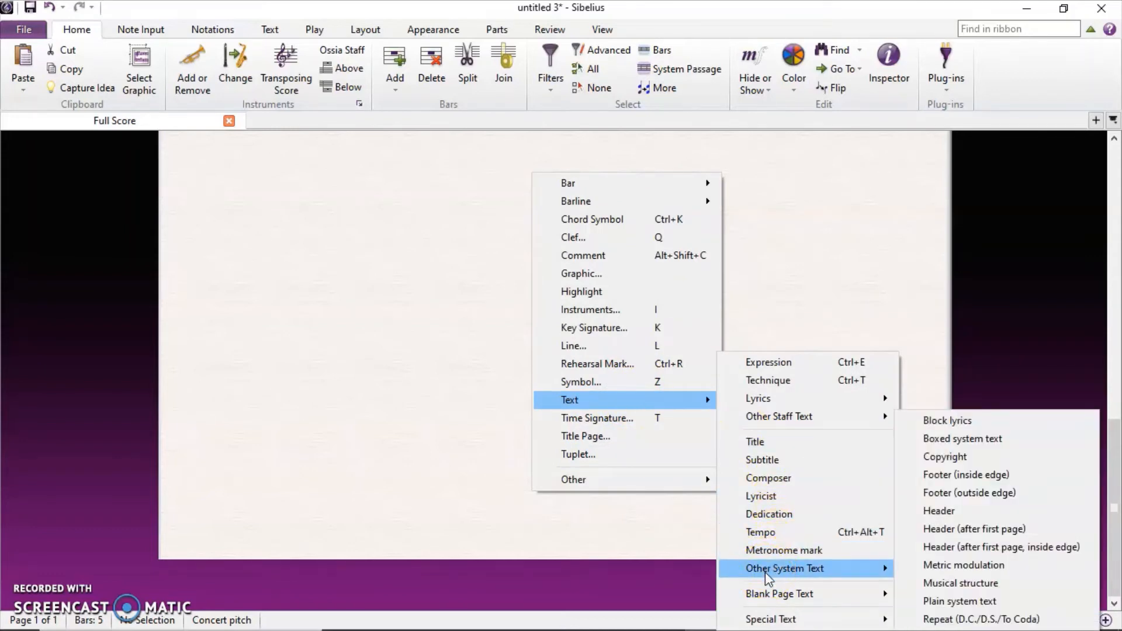
{"action": "left_click", "coordinate": [945, 461]}
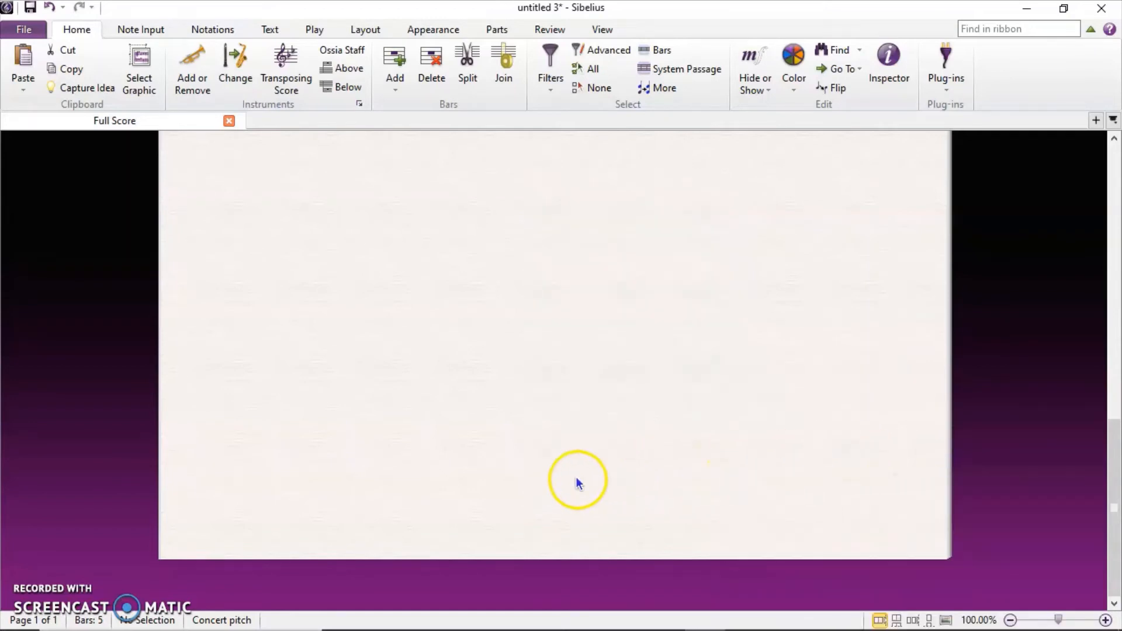
{"action": "left_click", "coordinate": [535, 504]}
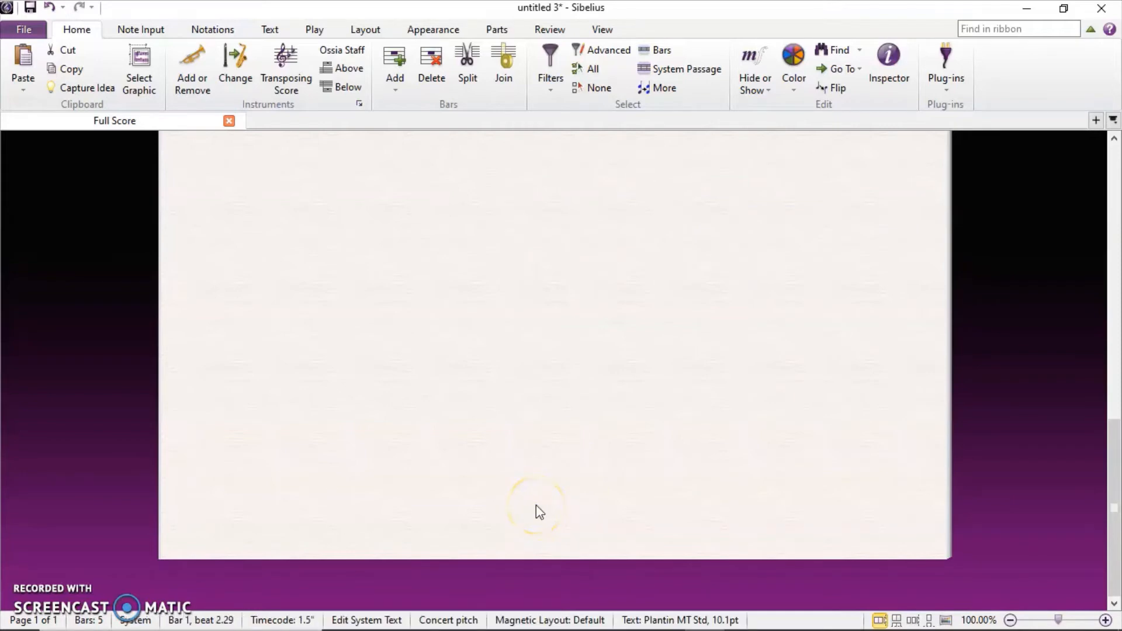
Write 'Copyright © 2021' with the arranger's name, then 'All Rights Reserved' below.
{"action": "type", "text": "Copyright"}
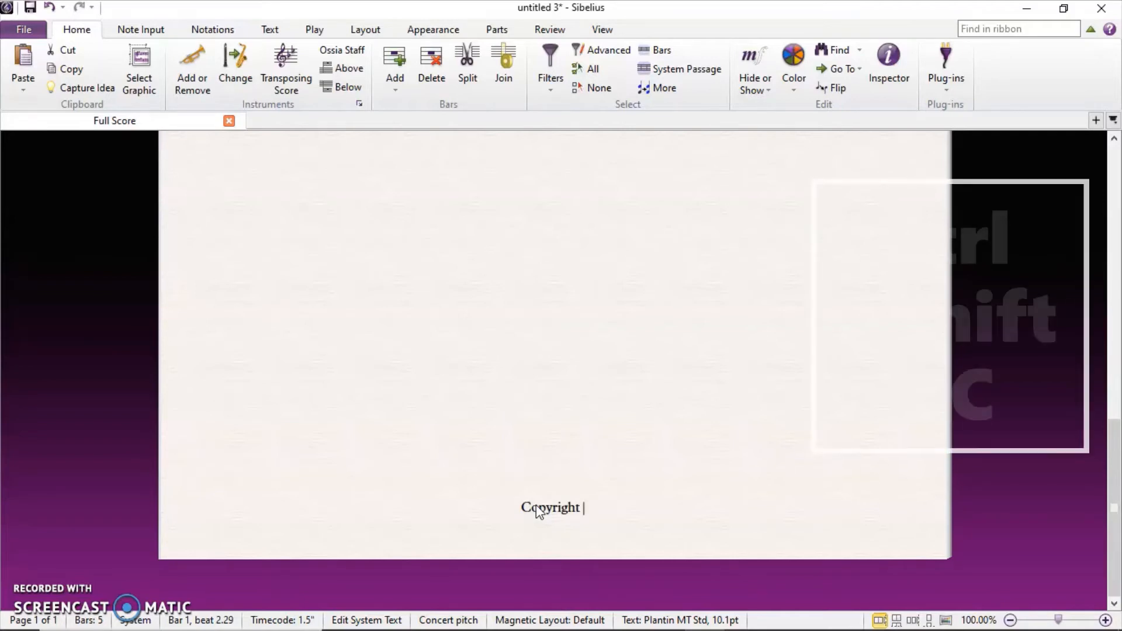
{"action": "key", "text": "ctrl+shift+c"}
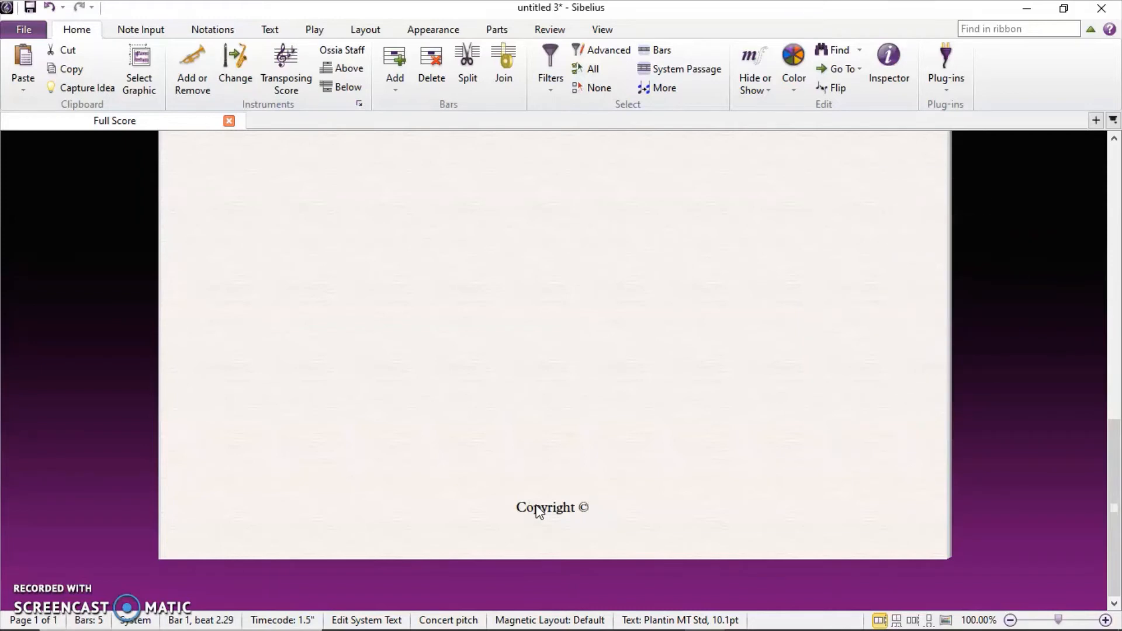
{"action": "type", "text": "2021 Jane Doe"}
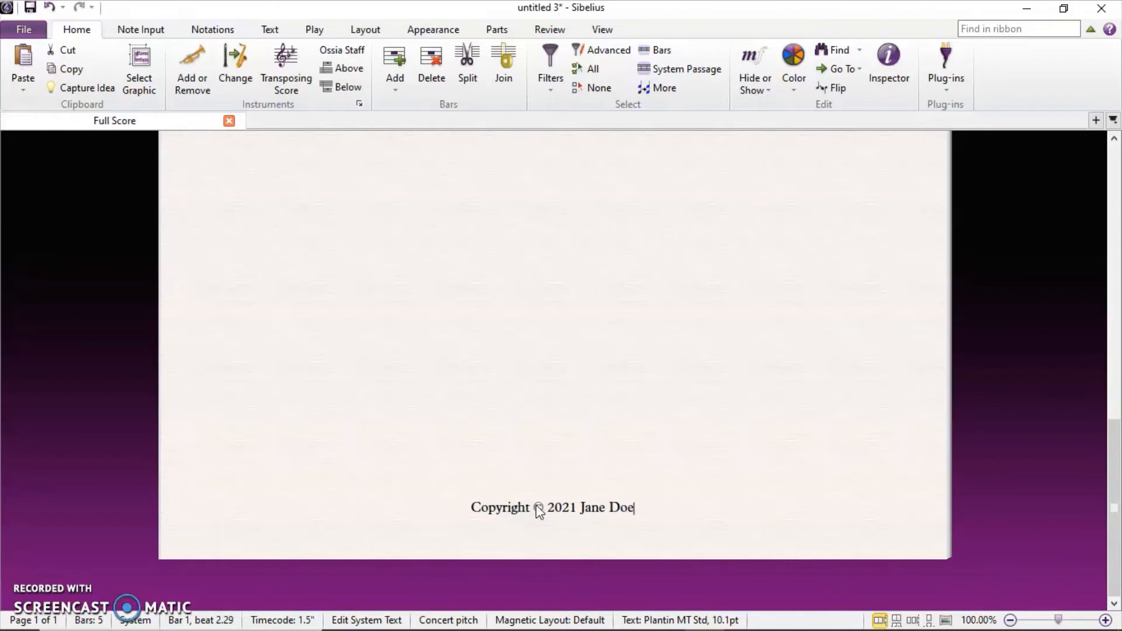
{"action": "key", "text": "Return"}
{"action": "type", "text": "All Rights Reserved"}
{"action": "left_click", "coordinate": [605, 403]}
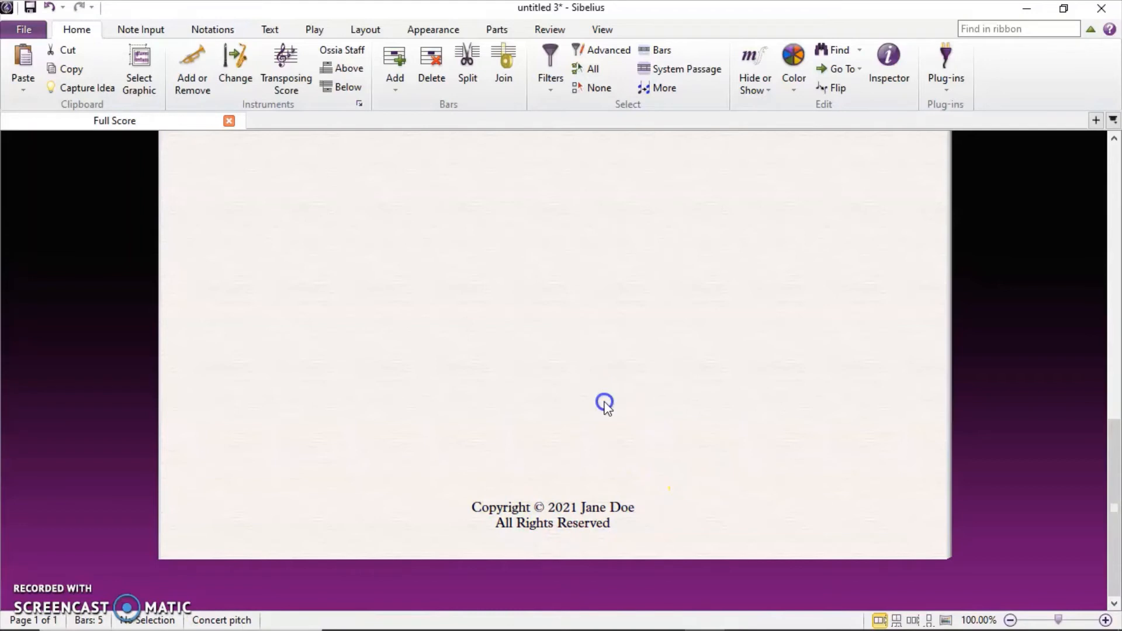
{"action": "scroll", "coordinate": [605, 403], "scroll_direction": "up", "scroll_amount": 5}
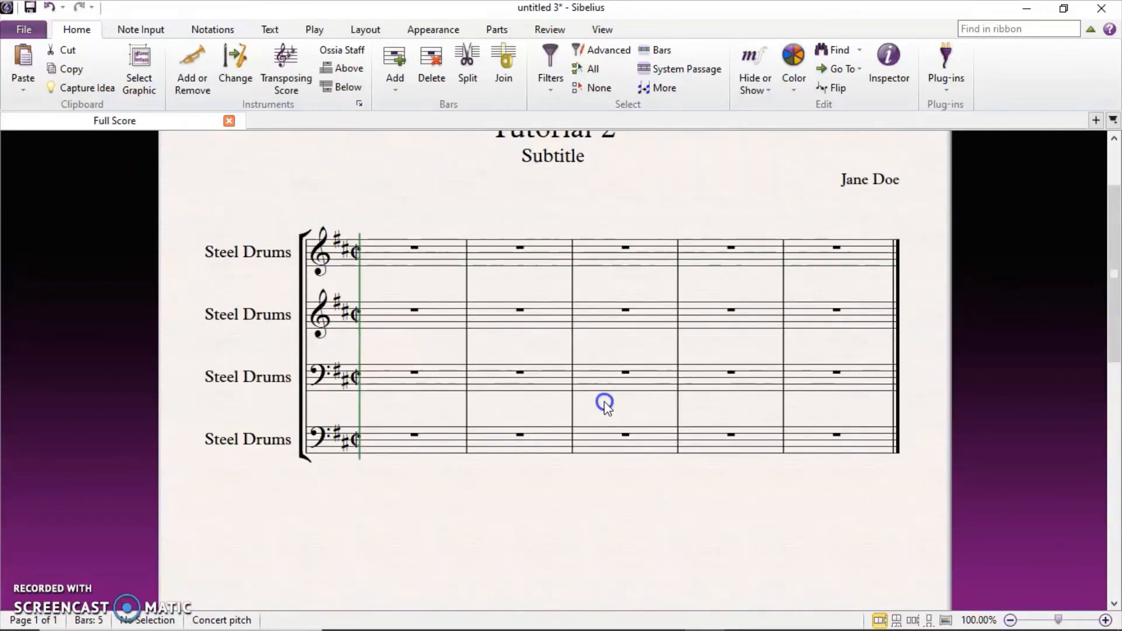
{"action": "scroll", "coordinate": [605, 403], "scroll_direction": "down", "scroll_amount": 3}
{"action": "scroll", "coordinate": [605, 403], "scroll_direction": "down", "scroll_amount": 5}
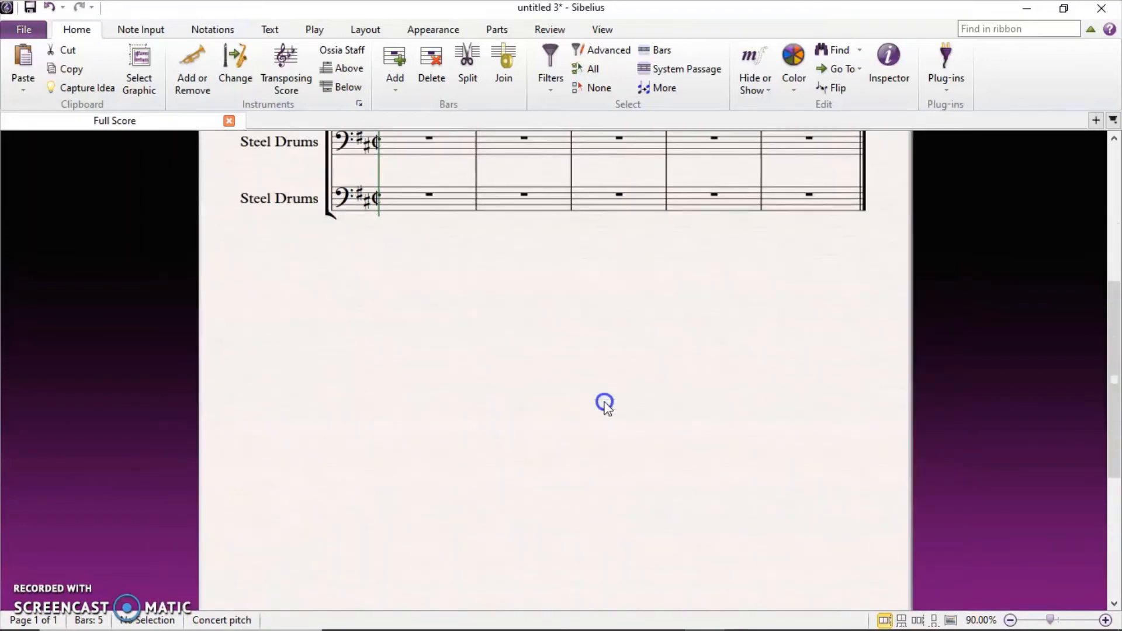
{"action": "scroll", "coordinate": [606, 403], "scroll_direction": "down", "scroll_amount": 1}
{"action": "scroll", "coordinate": [605, 403], "scroll_direction": "up", "scroll_amount": 3}
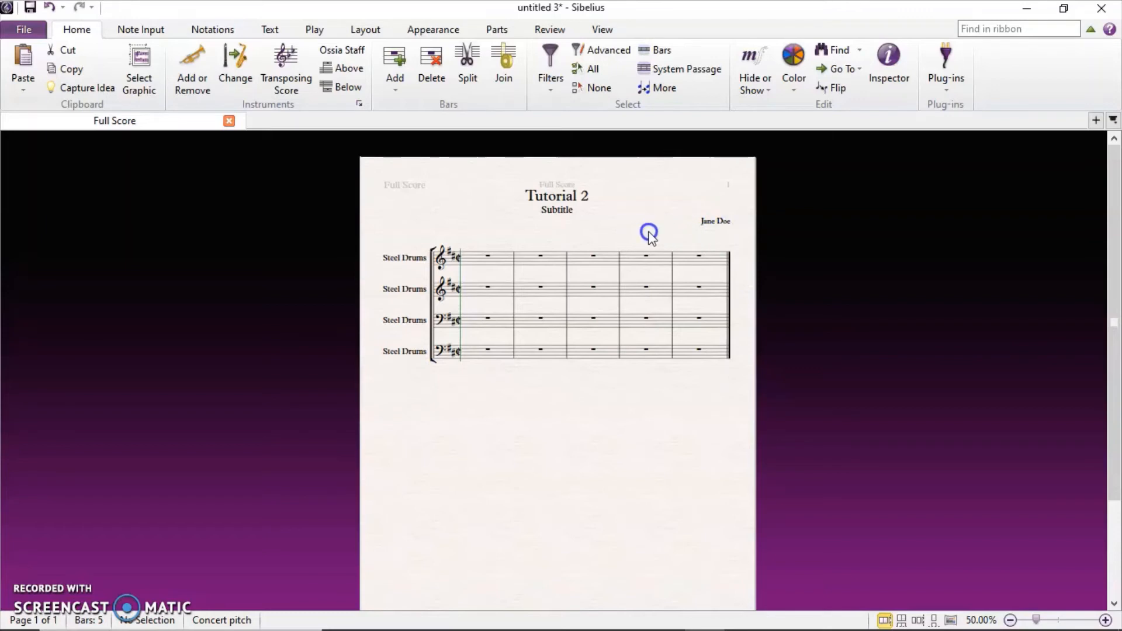
{"action": "scroll", "coordinate": [647, 234], "scroll_direction": "up", "scroll_amount": 3}
{"action": "scroll", "coordinate": [649, 234], "scroll_direction": "up", "scroll_amount": 3}
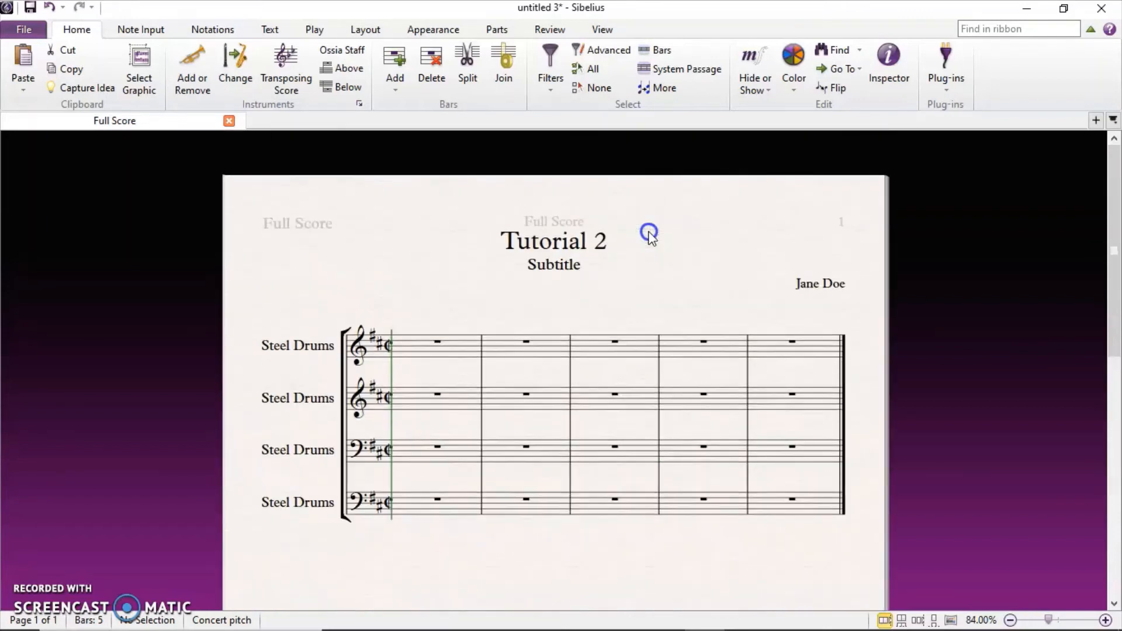
Add an 'Arr. by' line with the arranger's name beneath the composer credit.
{"action": "double_click", "coordinate": [837, 284]}
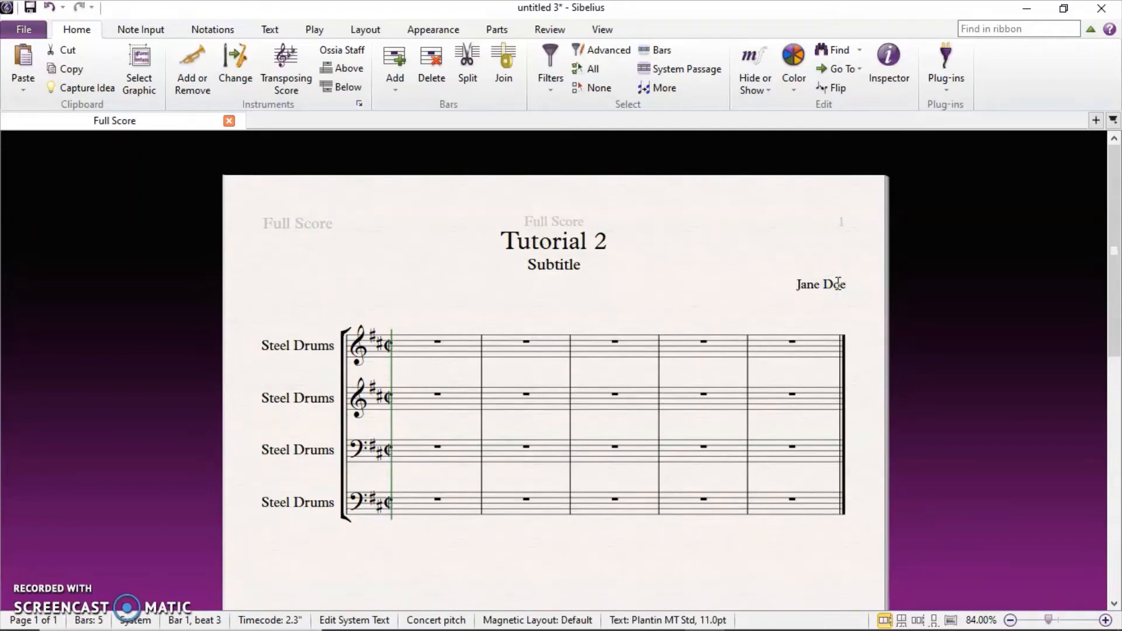
{"action": "key", "text": "Return"}
{"action": "type", "text": "Arr. by Abi James"}
{"action": "left_click", "coordinate": [691, 288]}
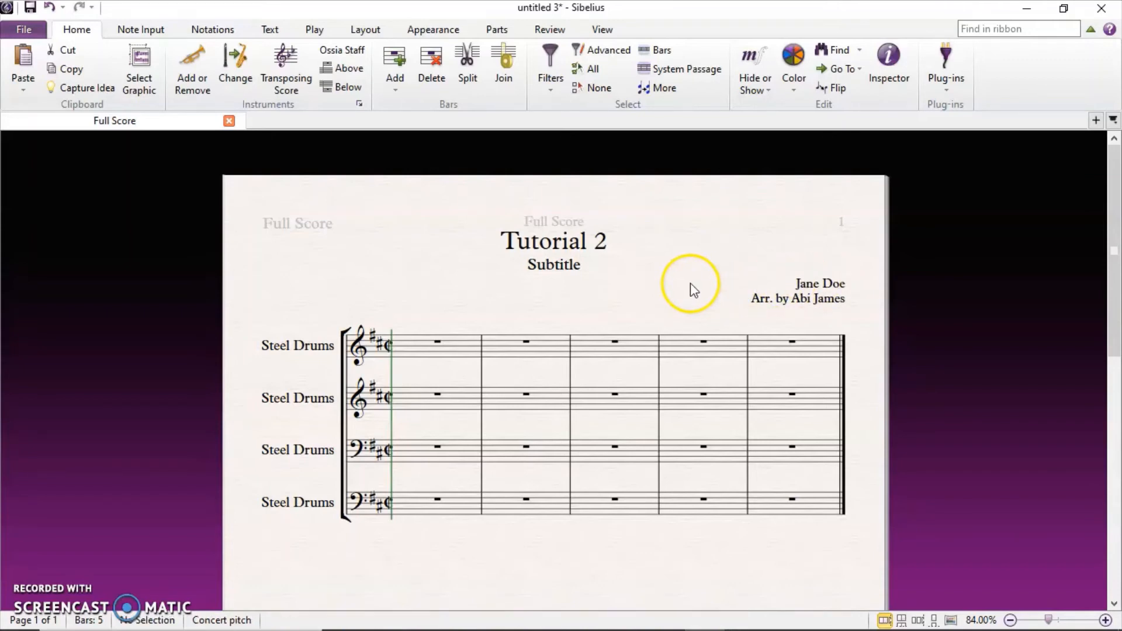
{"action": "left_click", "coordinate": [848, 287]}
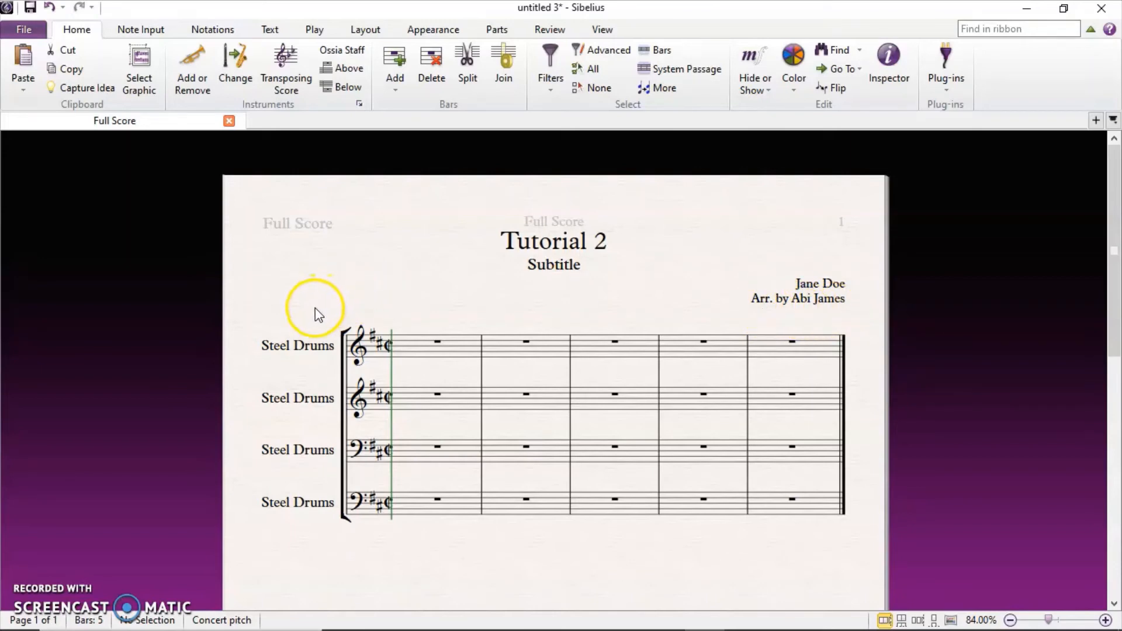
Open the score's right-click menu of things to add, then dismiss it unused.
{"action": "right_click", "coordinate": [401, 310]}
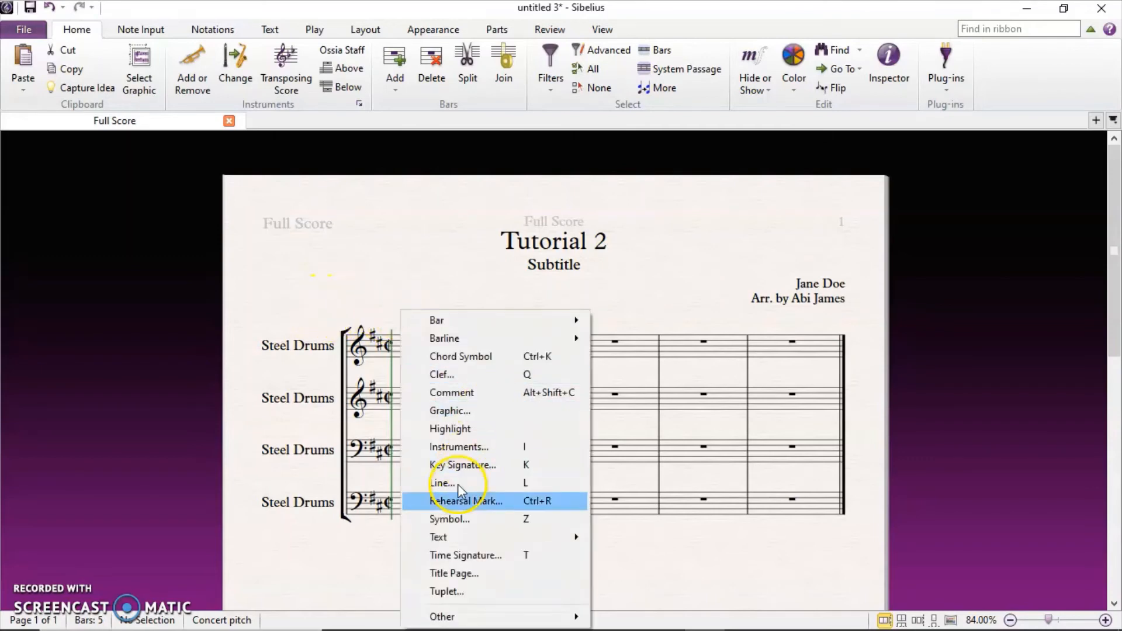
{"action": "mouse_move", "coordinate": [469, 534]}
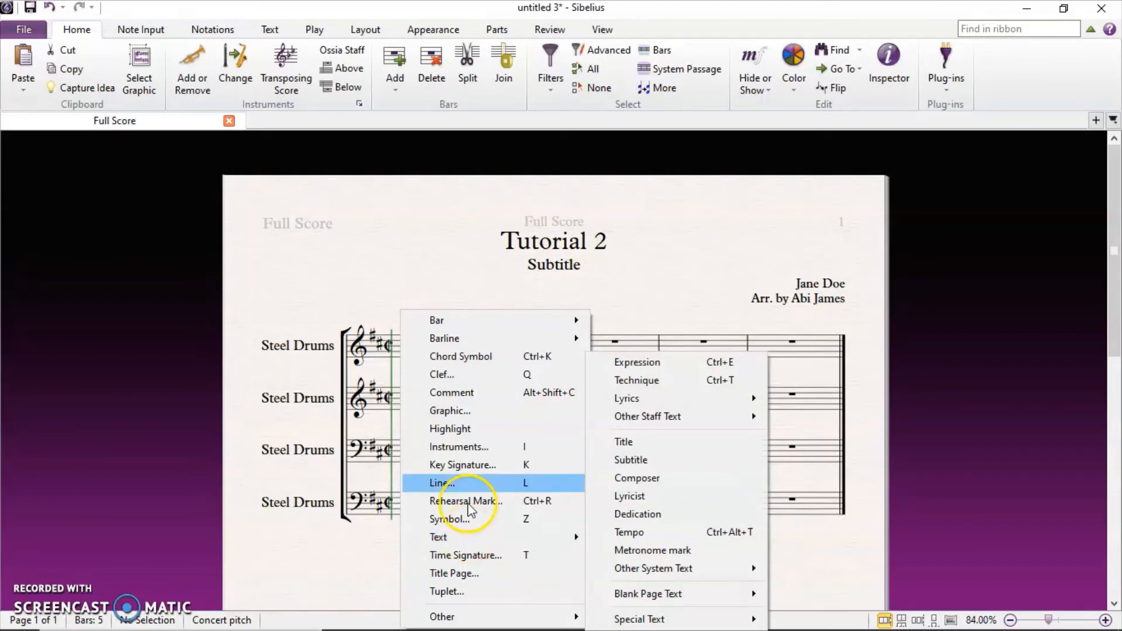
{"action": "left_click", "coordinate": [371, 281]}
{"action": "left_click", "coordinate": [517, 416]}
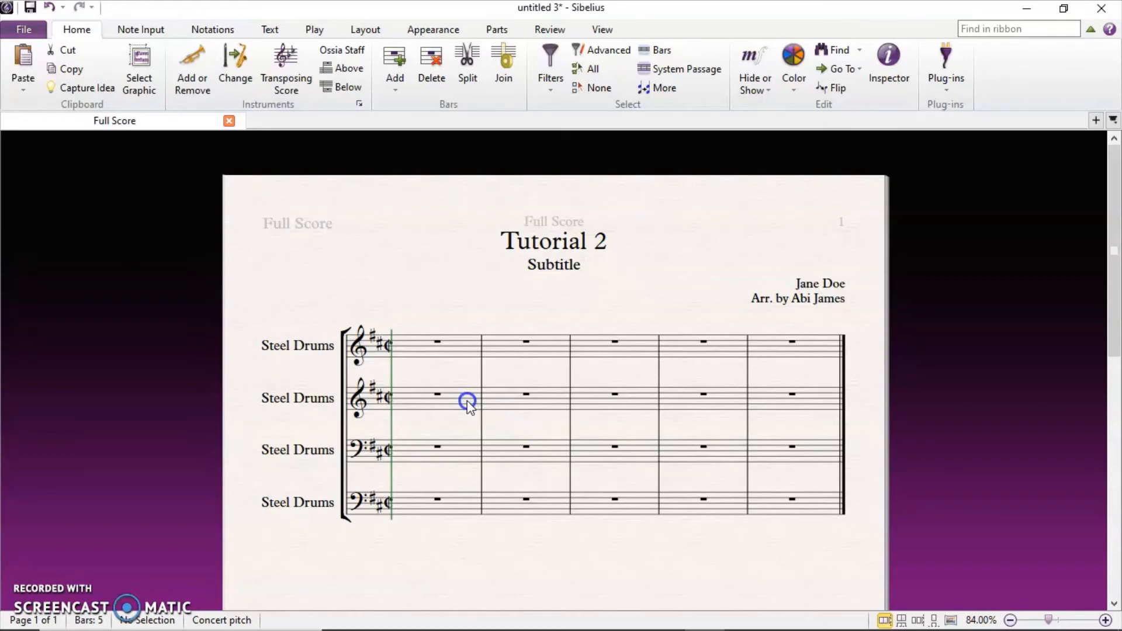
Place a Tempo text above bar 1 and choose Andante from the tempo word list.
{"action": "right_click", "coordinate": [437, 316]}
{"action": "mouse_move", "coordinate": [494, 229]}
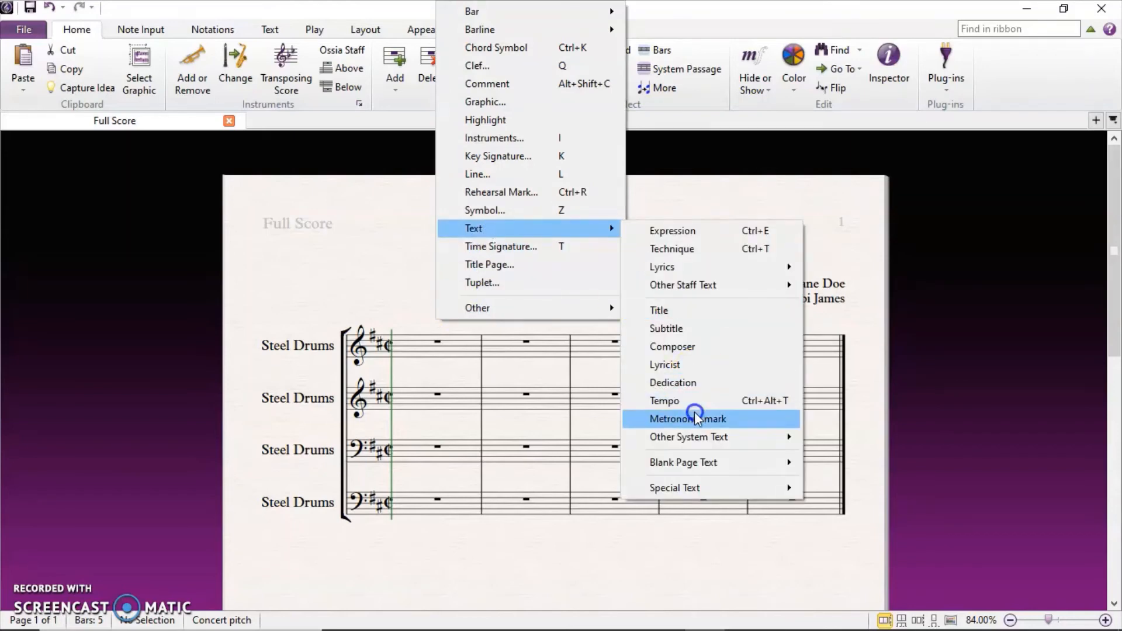
{"action": "left_click", "coordinate": [763, 403]}
{"action": "left_click", "coordinate": [401, 321]}
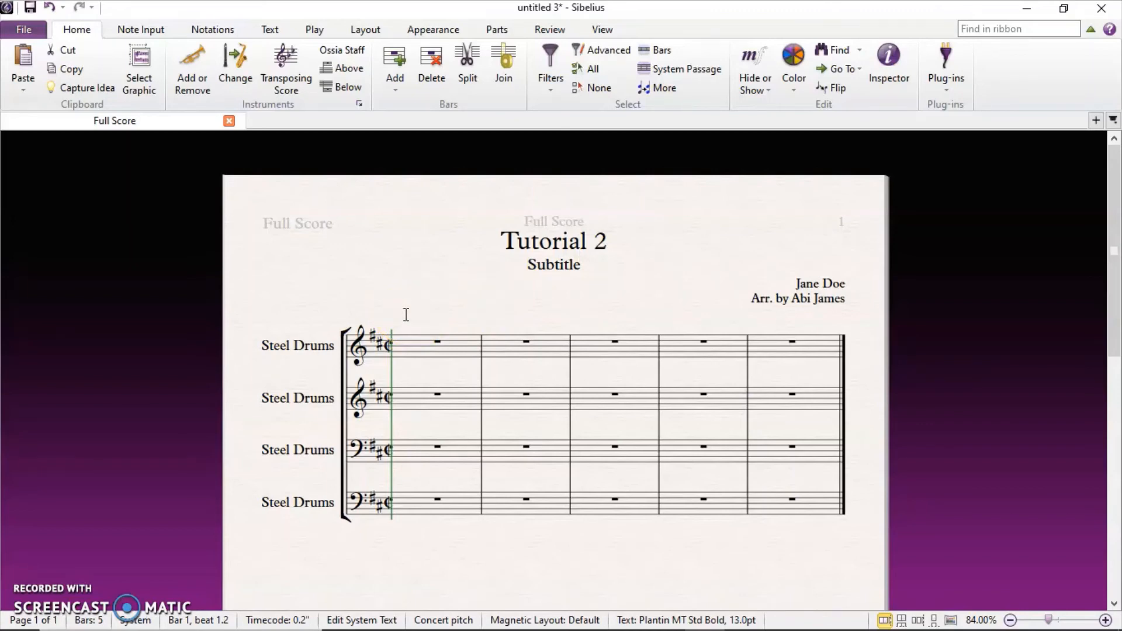
{"action": "right_click", "coordinate": [406, 315]}
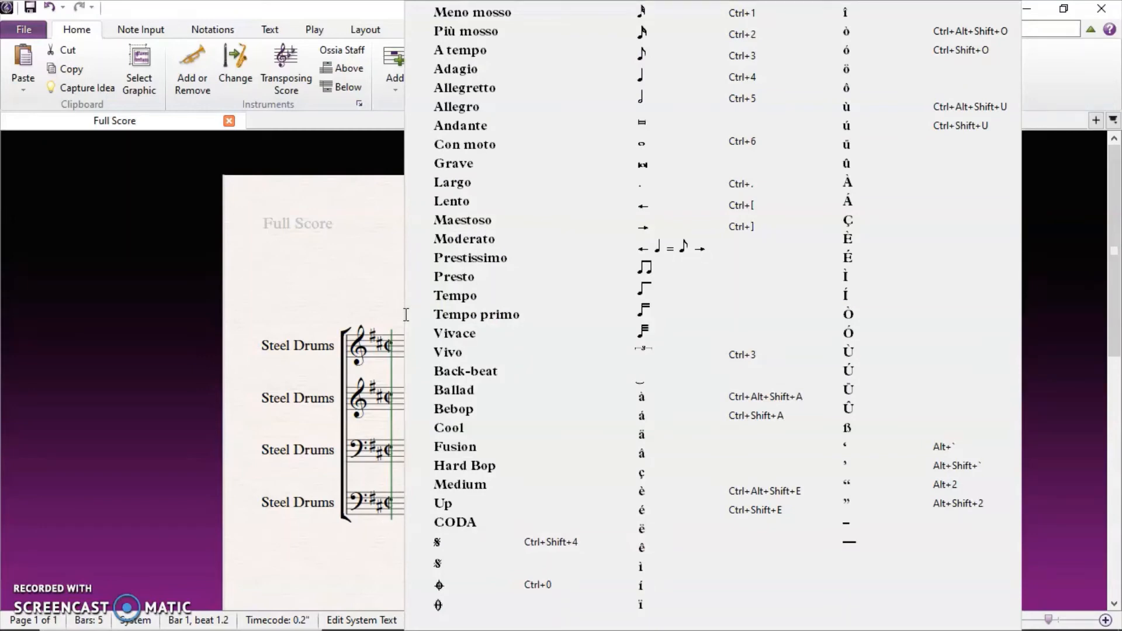
{"action": "left_click", "coordinate": [475, 125]}
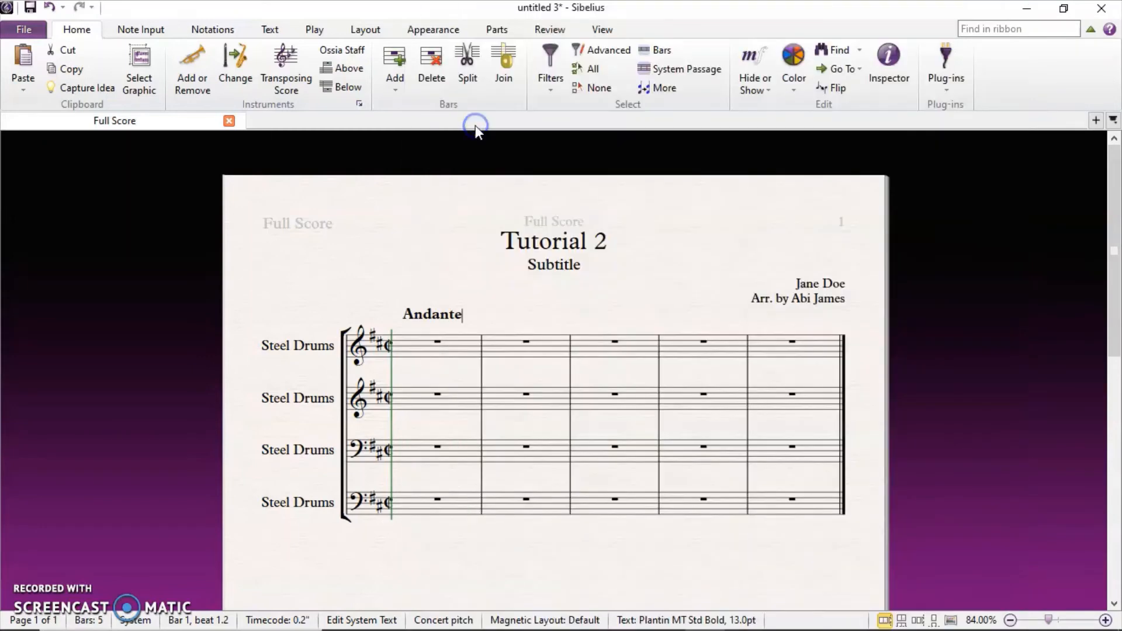
{"action": "left_click", "coordinate": [492, 304]}
{"action": "left_click", "coordinate": [741, 427]}
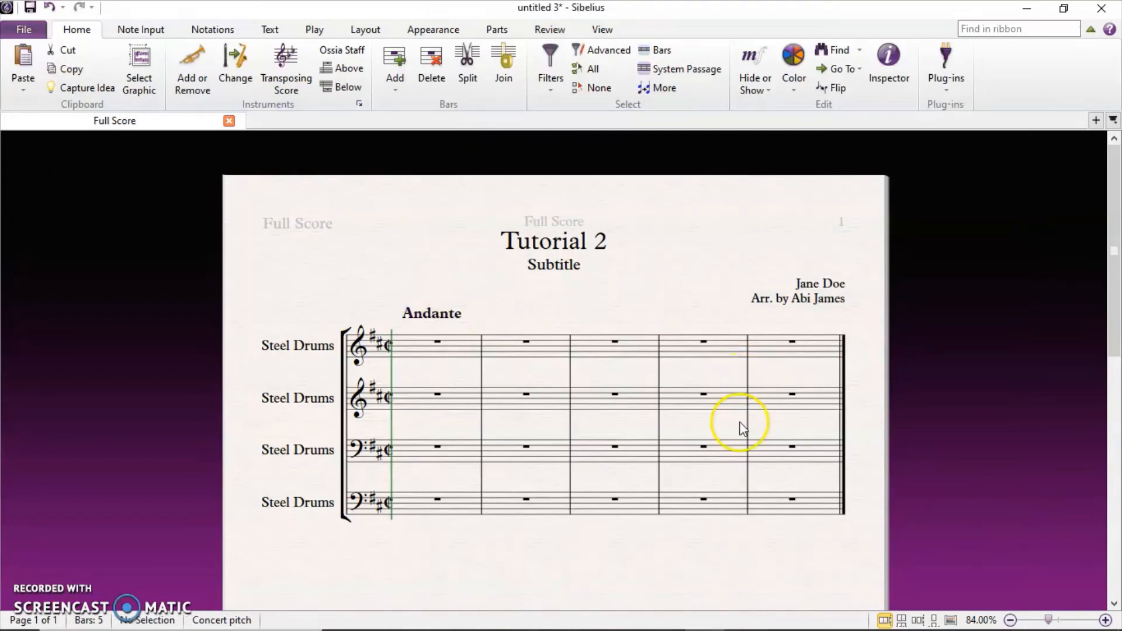
Scroll over the score, then open the Panels list under the View ribbon.
{"action": "scroll", "coordinate": [743, 429], "scroll_direction": "down", "scroll_amount": 5}
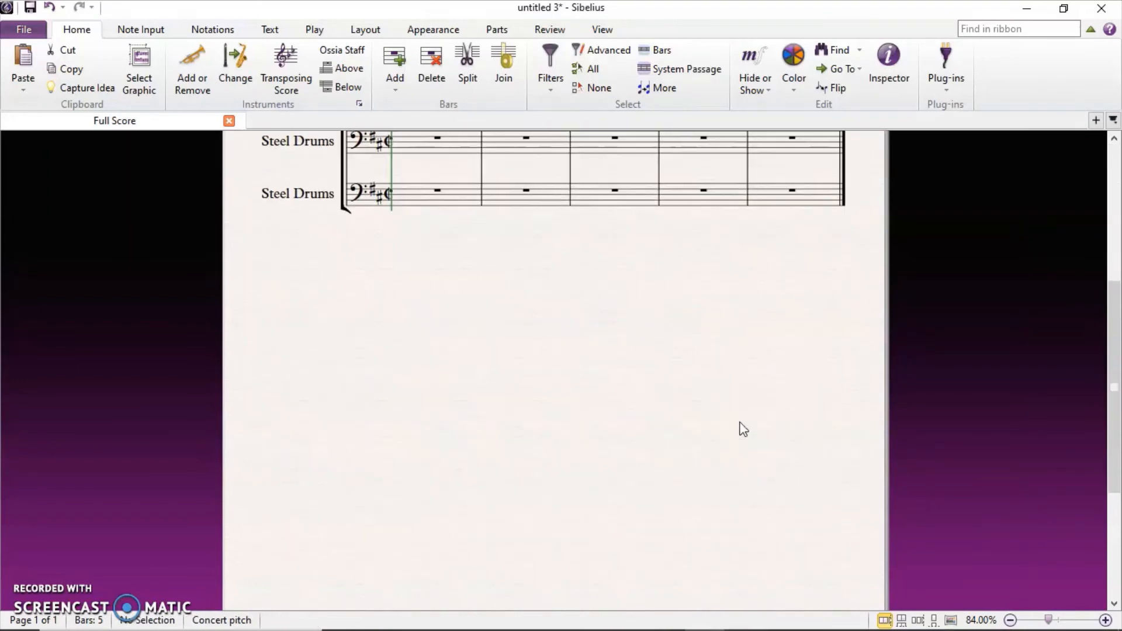
{"action": "scroll", "coordinate": [742, 429], "scroll_direction": "down", "scroll_amount": 2}
{"action": "scroll", "coordinate": [742, 429], "scroll_direction": "up", "scroll_amount": 7}
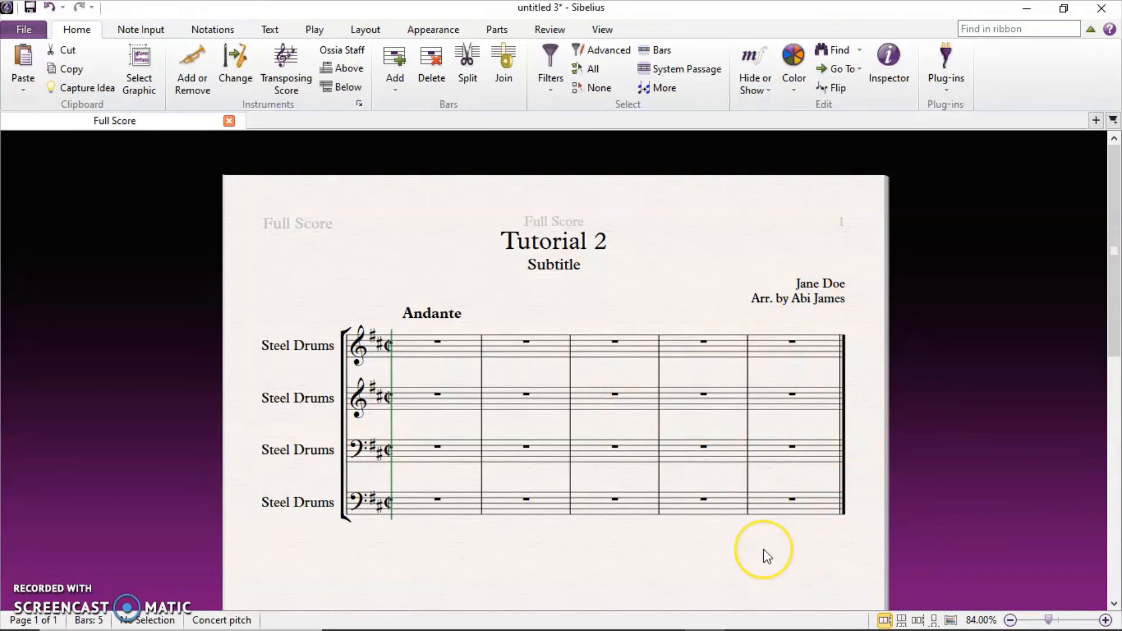
{"action": "scroll", "coordinate": [763, 549], "scroll_direction": "down", "scroll_amount": 3}
{"action": "scroll", "coordinate": [766, 552], "scroll_direction": "down", "scroll_amount": 1}
{"action": "scroll", "coordinate": [766, 552], "scroll_direction": "up", "scroll_amount": 1}
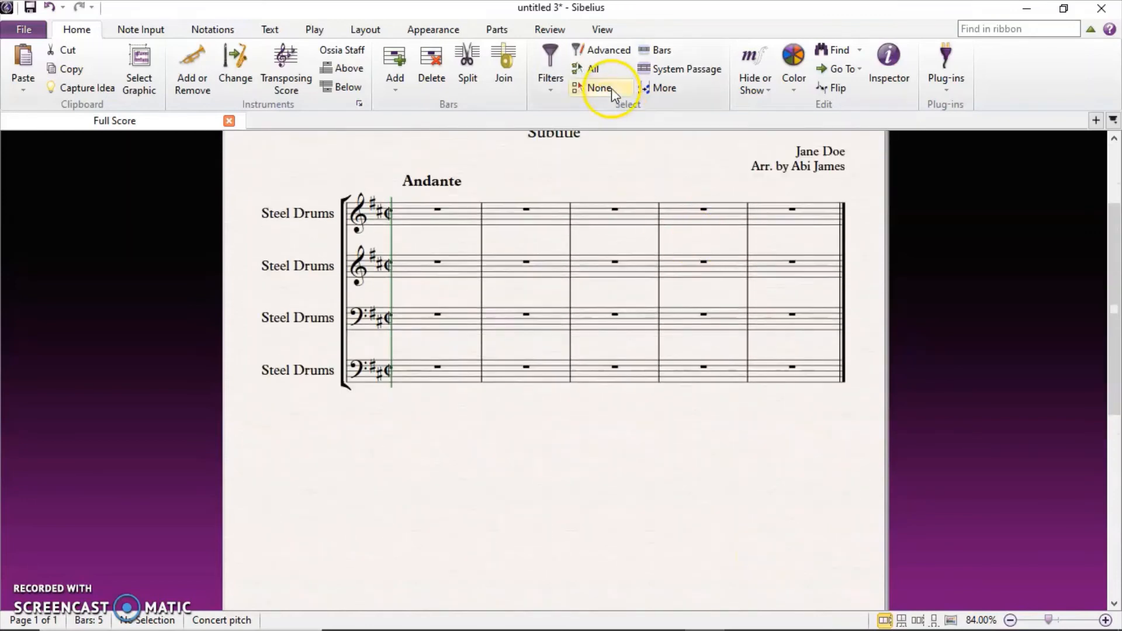
{"action": "left_click", "coordinate": [602, 30]}
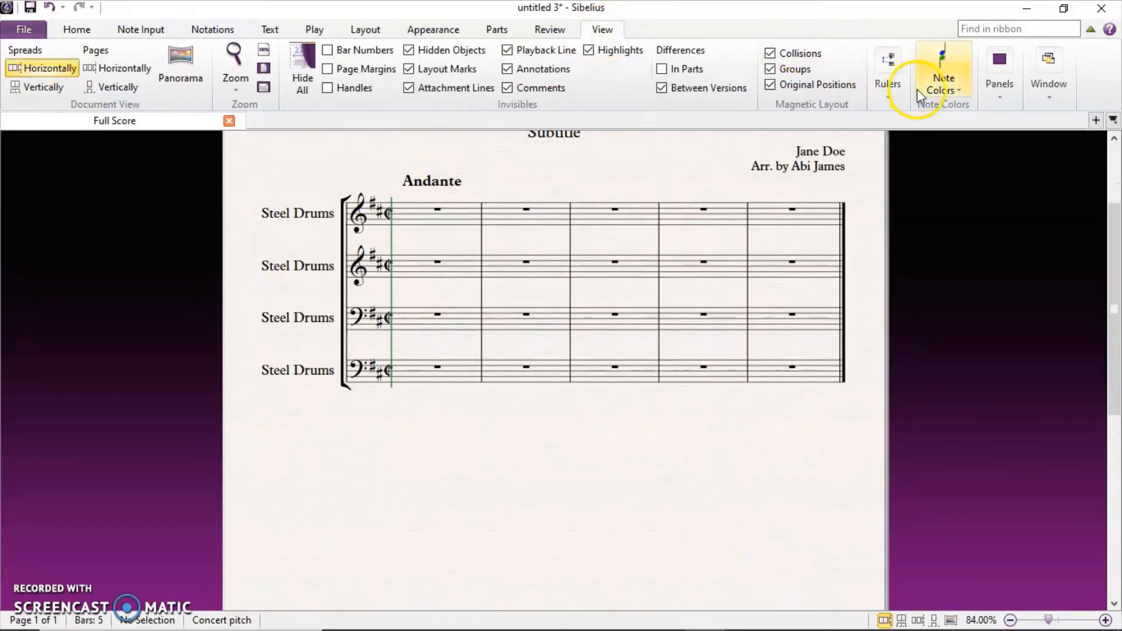
{"action": "left_click", "coordinate": [1002, 102]}
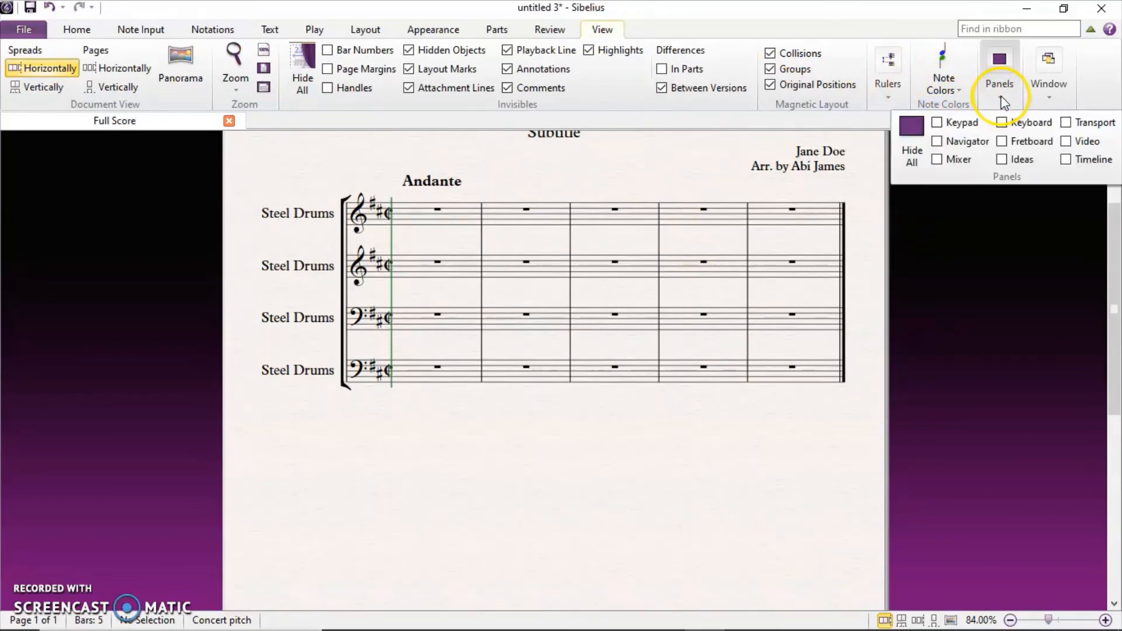
Turn on the Keypad and Transport panels from View > Panels.
{"action": "left_click", "coordinate": [937, 125]}
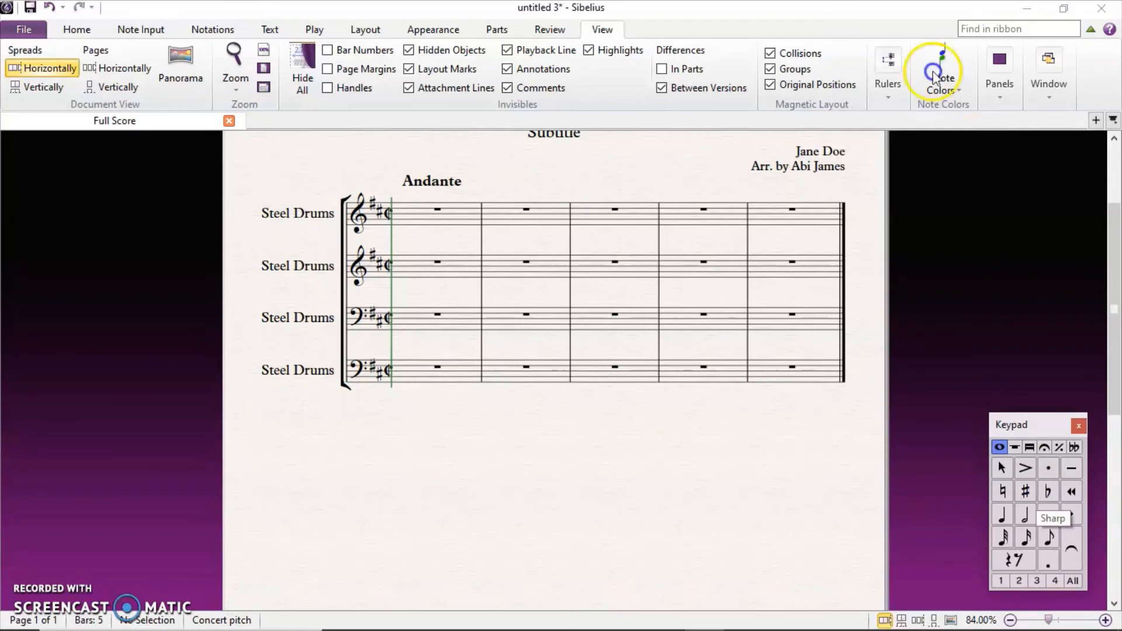
{"action": "left_click", "coordinate": [1003, 93]}
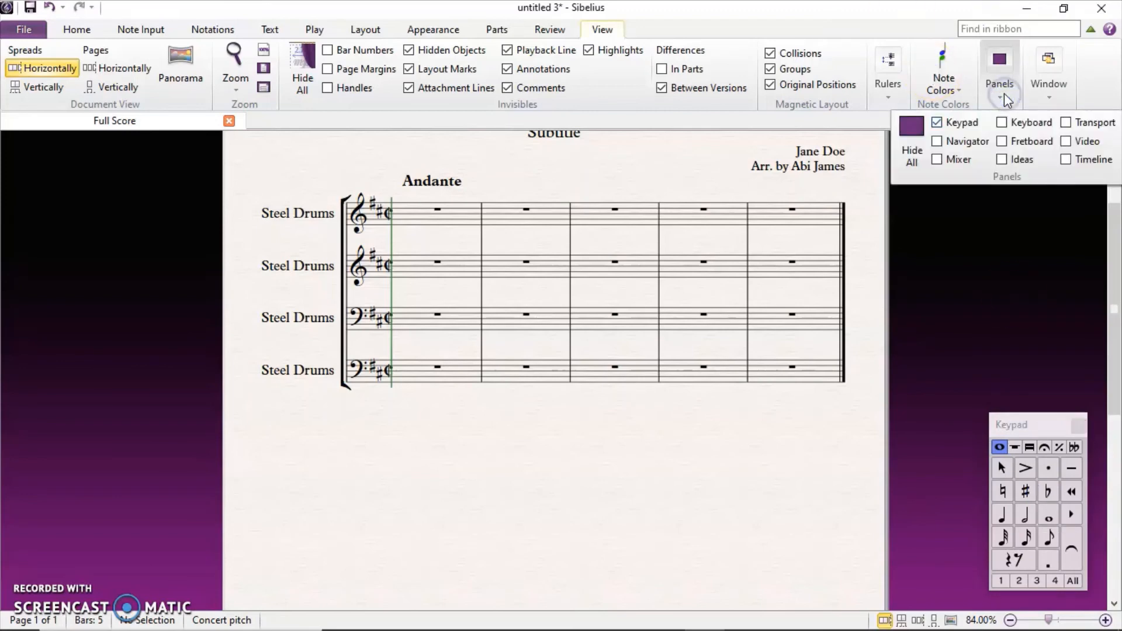
{"action": "left_click", "coordinate": [1084, 125]}
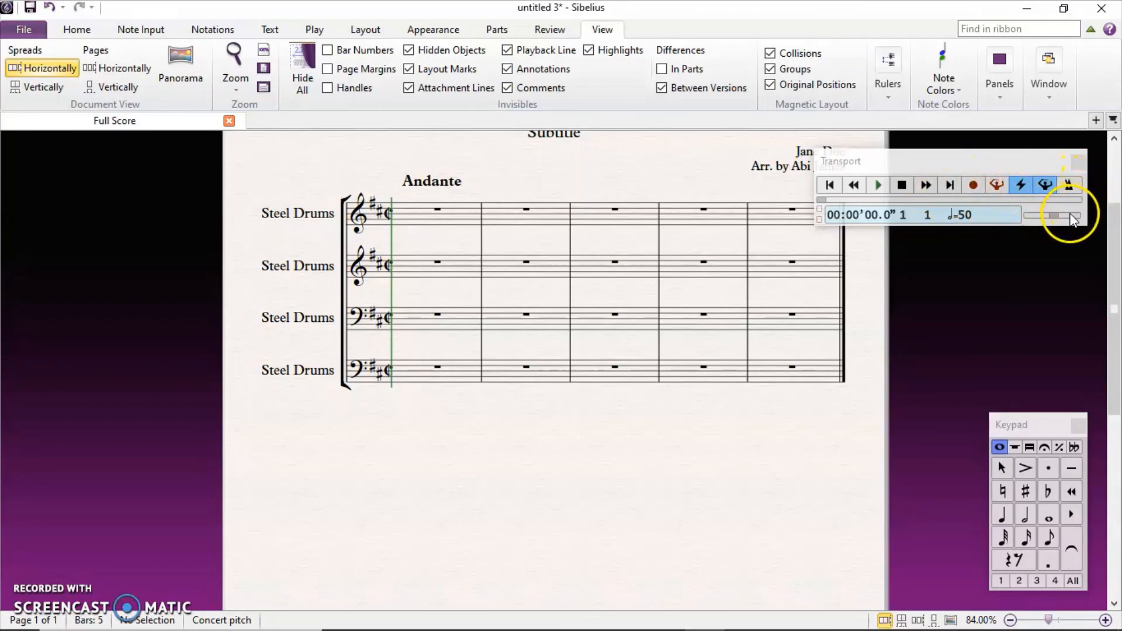
Move the Transport tempo to 36 and back to 50, then close the Transport panel.
{"action": "left_click", "coordinate": [1047, 216]}
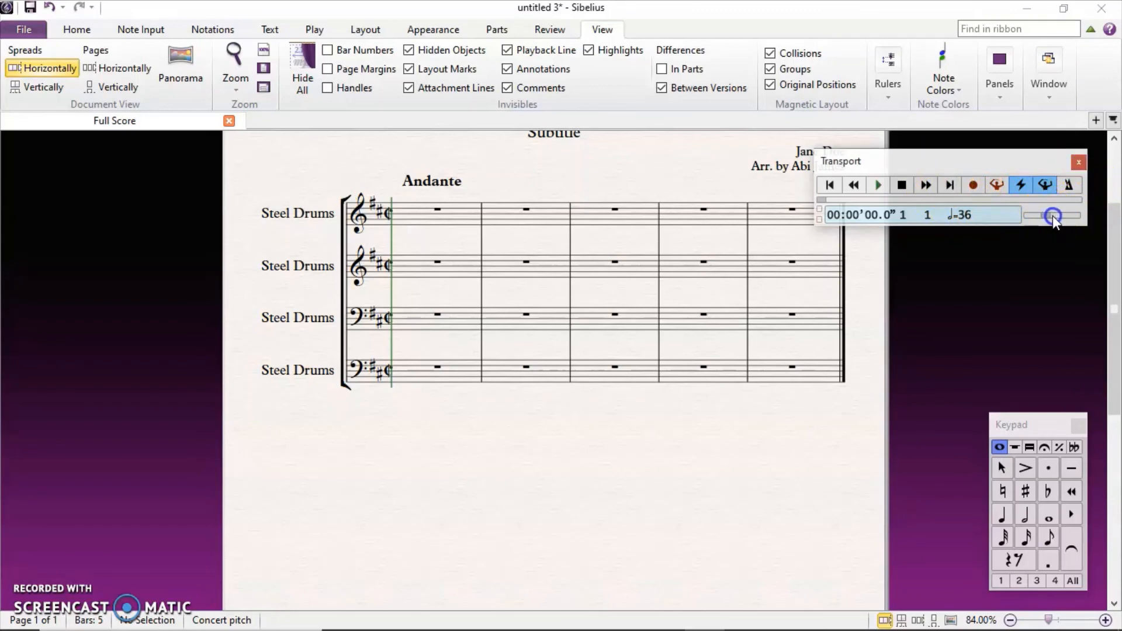
{"action": "left_click", "coordinate": [1054, 216]}
{"action": "left_click", "coordinate": [767, 420]}
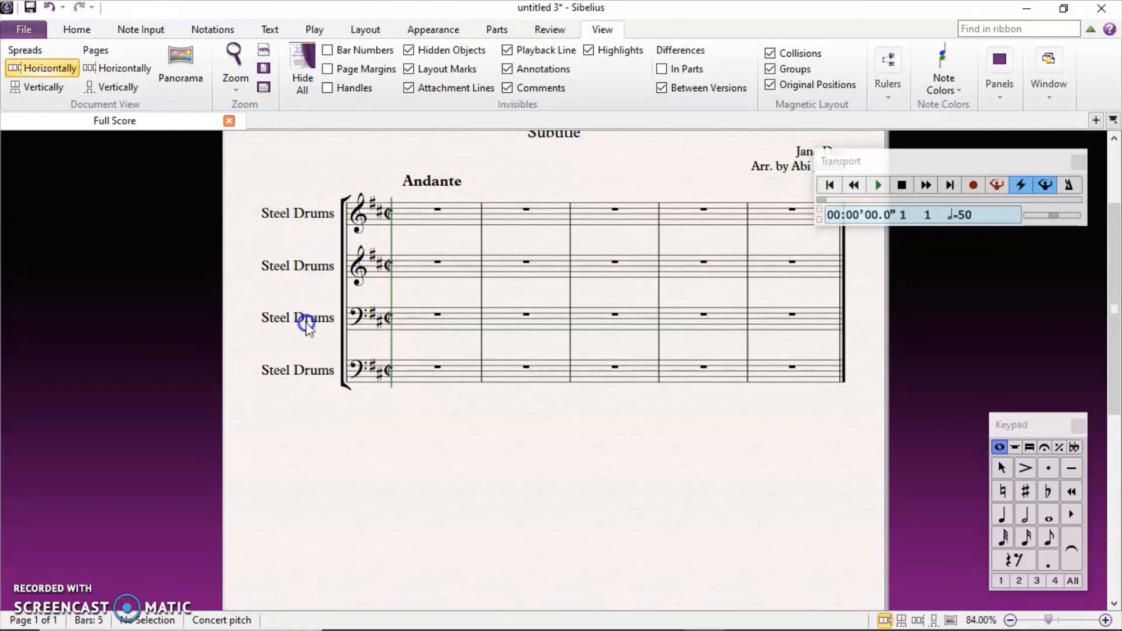
{"action": "left_click", "coordinate": [1082, 160]}
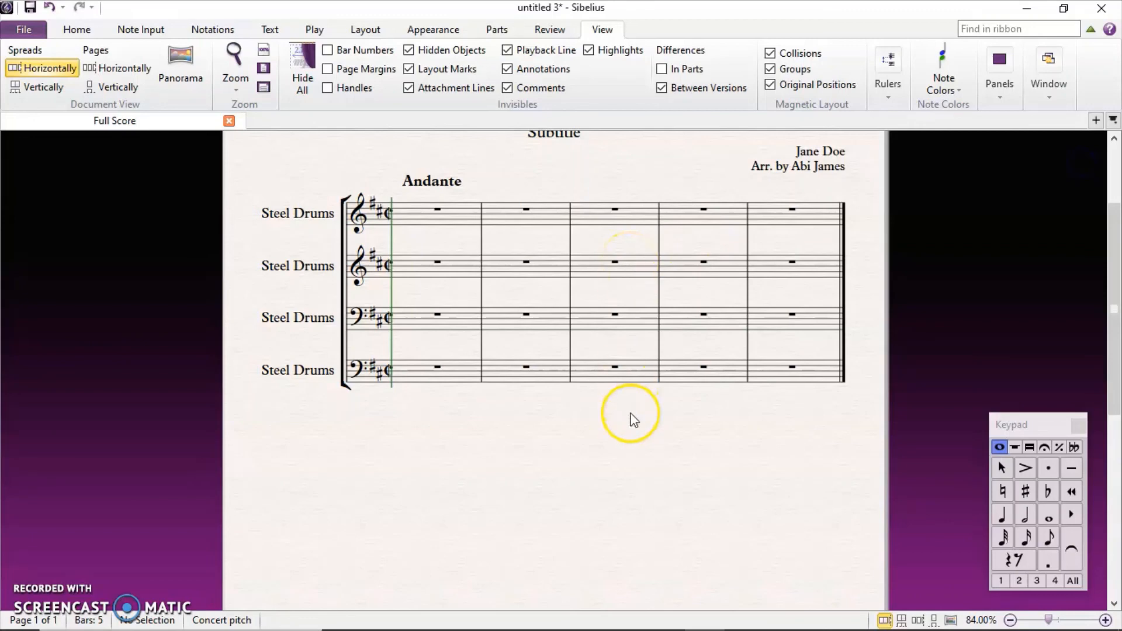
{"action": "scroll", "coordinate": [635, 419], "scroll_direction": "down", "scroll_amount": 5}
{"action": "scroll", "coordinate": [635, 419], "scroll_direction": "up", "scroll_amount": 5}
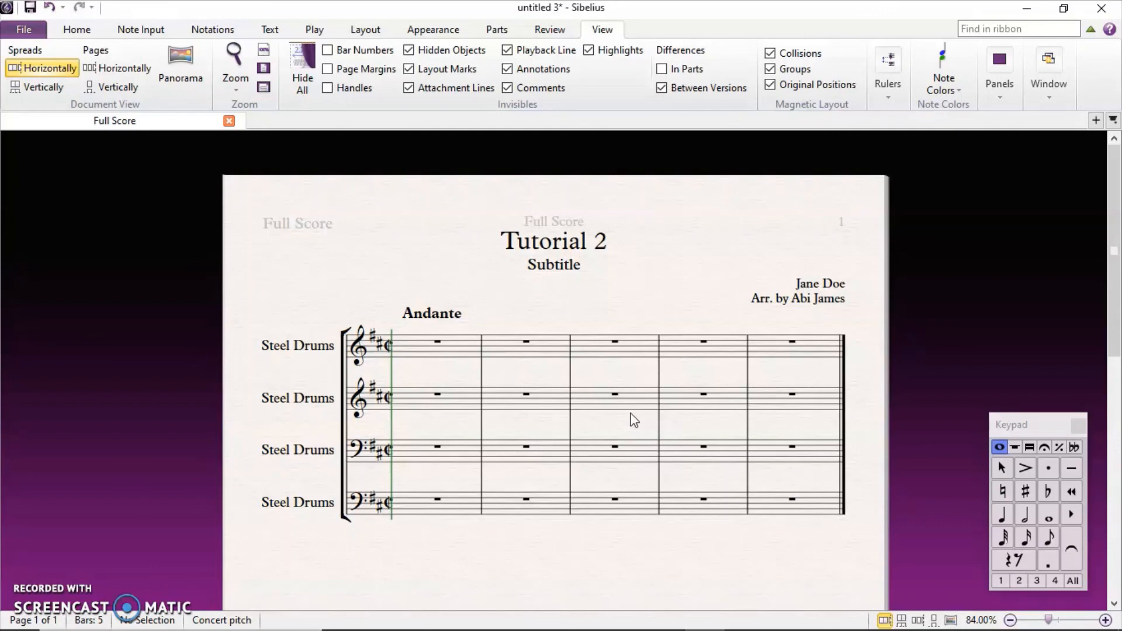
{"action": "scroll", "coordinate": [571, 426], "scroll_direction": "down", "scroll_amount": 5}
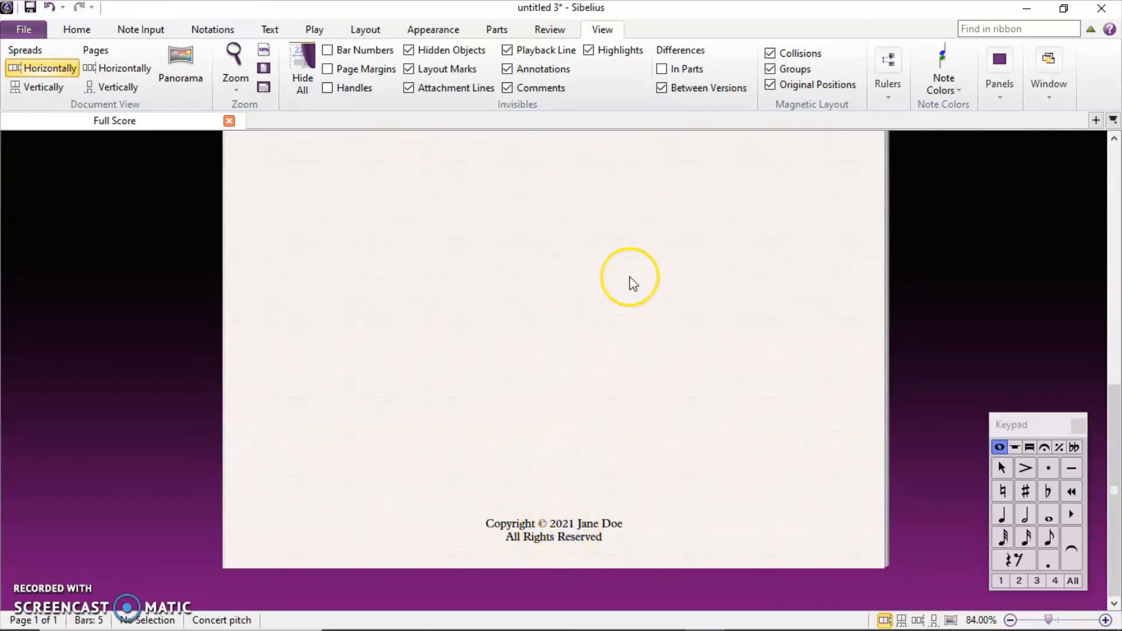
{"action": "scroll", "coordinate": [630, 276], "scroll_direction": "up", "scroll_amount": 5}
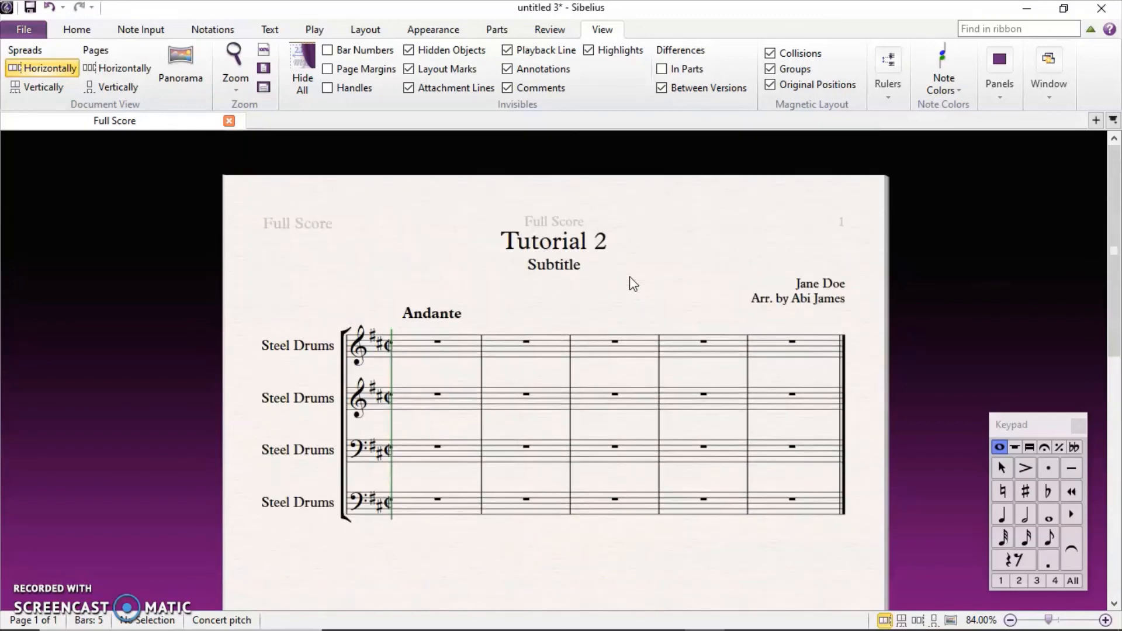